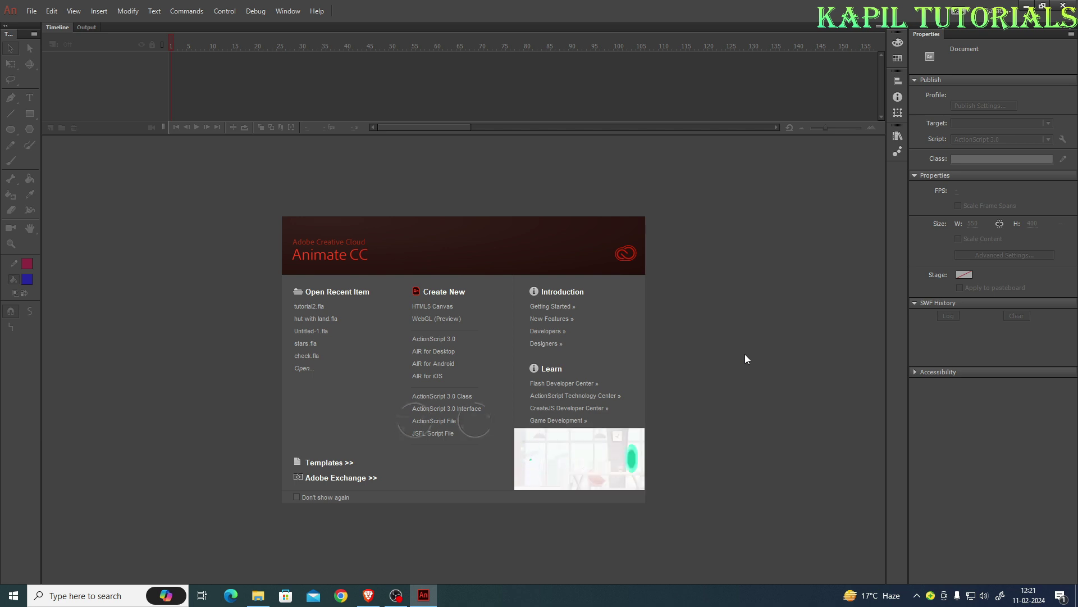
Create a new ActionScript 3.0 document and fit its 550 × 400 stage in the window.
left_click(447, 341)
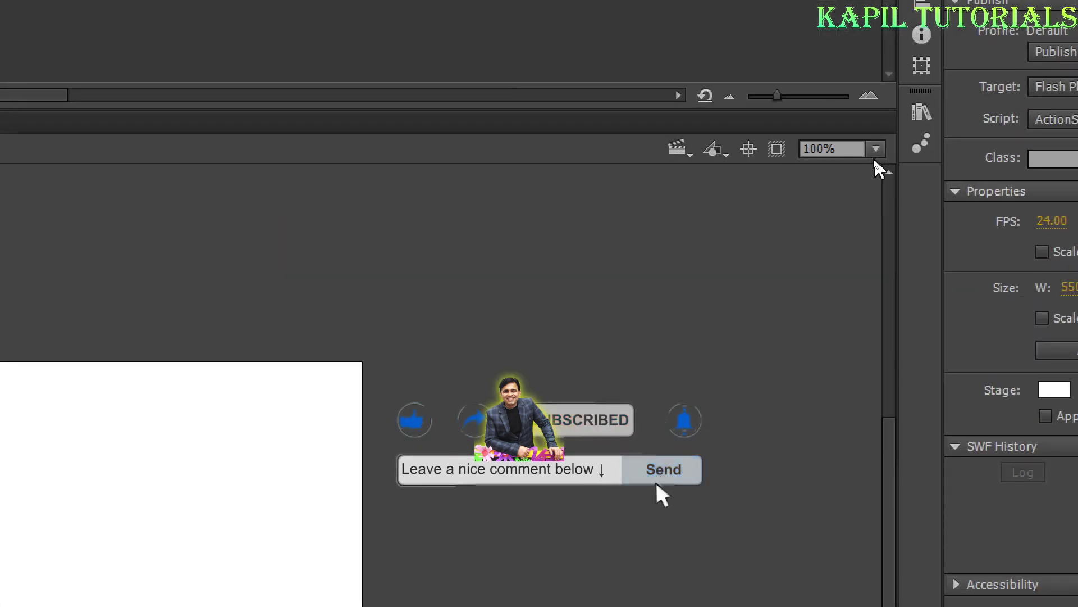
left_click(876, 149)
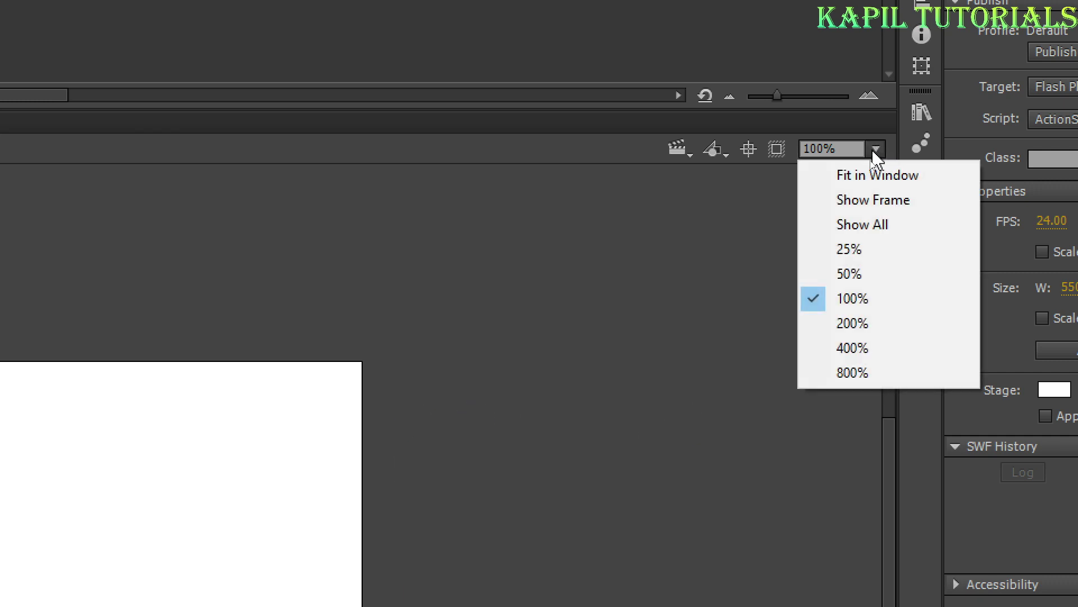
left_click(868, 177)
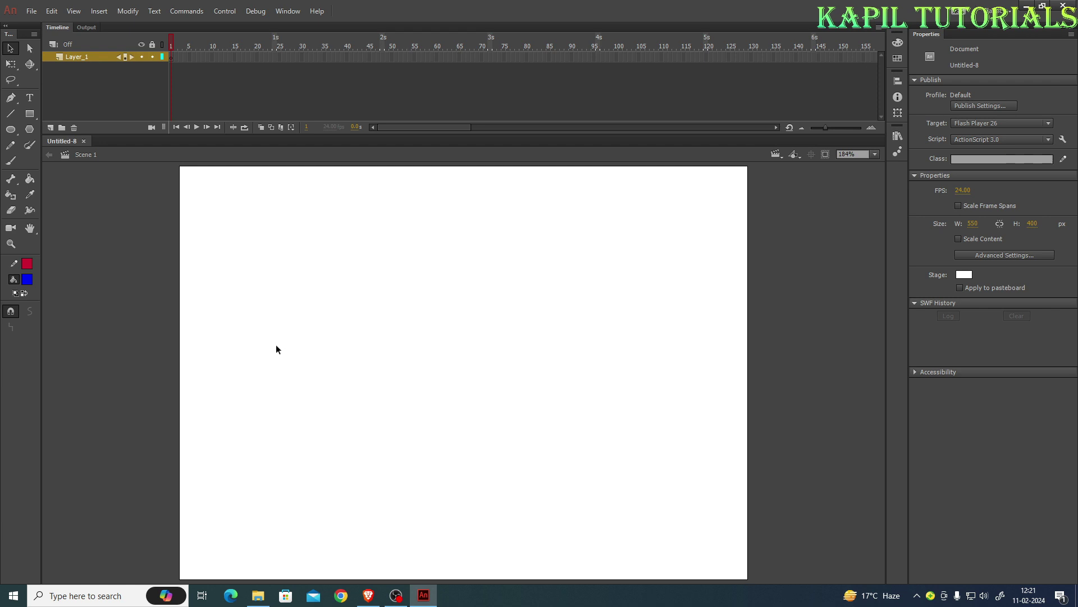
Draw a red-outlined blue oval and move it to X 143.45, Y 139.60 on the stage.
left_click(9, 130)
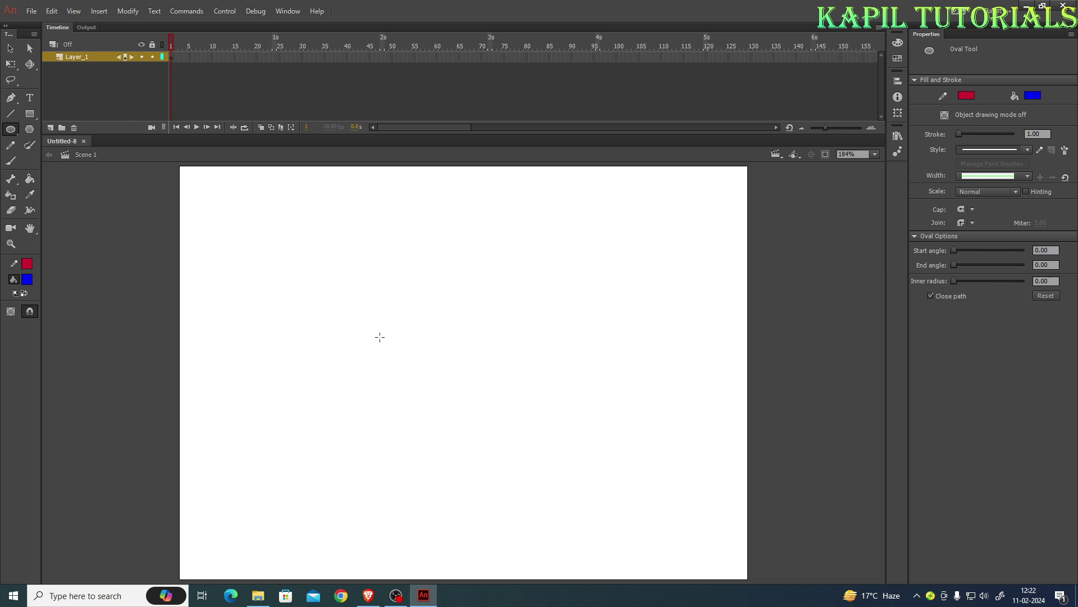
mouse_move(380, 337)
left_mouse_down()
mouse_move(559, 472)
mouse_move(667, 528)
left_mouse_up()
left_click(10, 48)
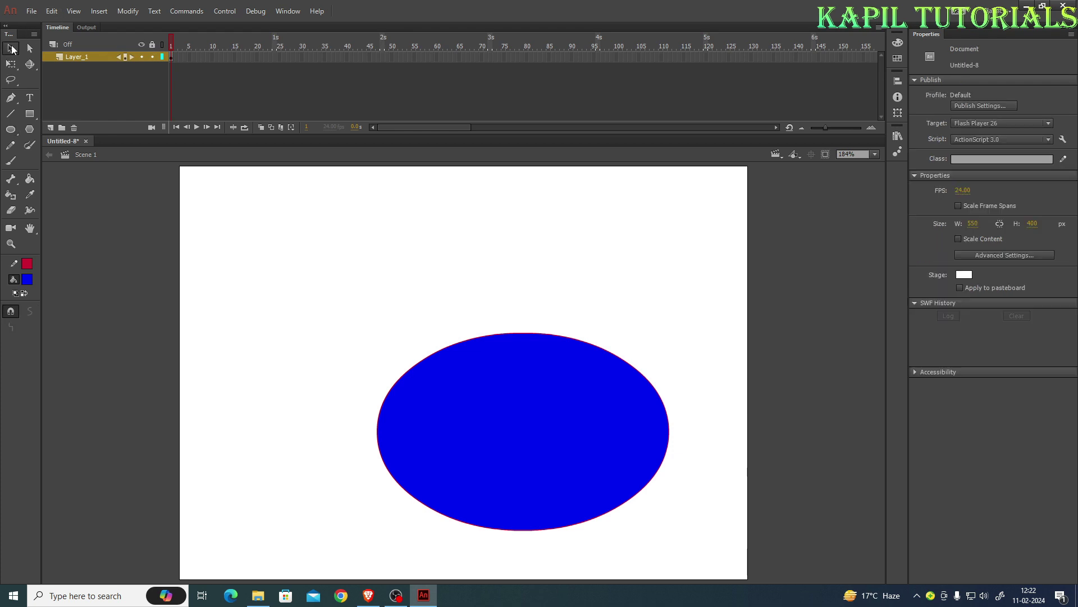
mouse_move(515, 436)
left_mouse_down()
mouse_move(457, 414)
mouse_move(473, 408)
left_mouse_up()
key("ctrl+z")
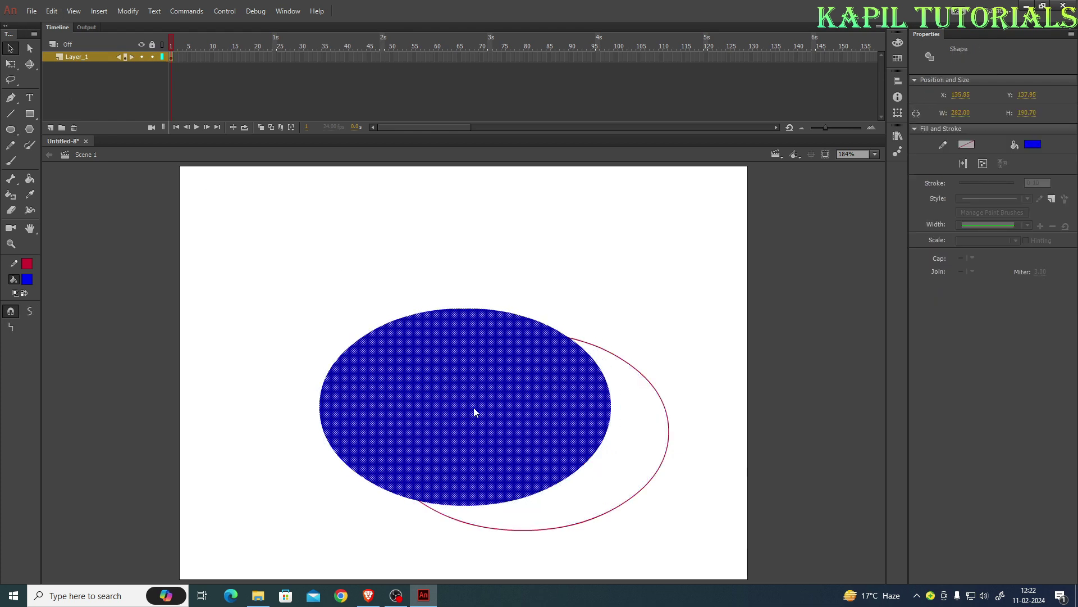
key("ctrl+z")
double_click(516, 445)
mouse_move(526, 437)
left_mouse_down()
mouse_move(462, 426)
mouse_move(473, 412)
left_mouse_up()
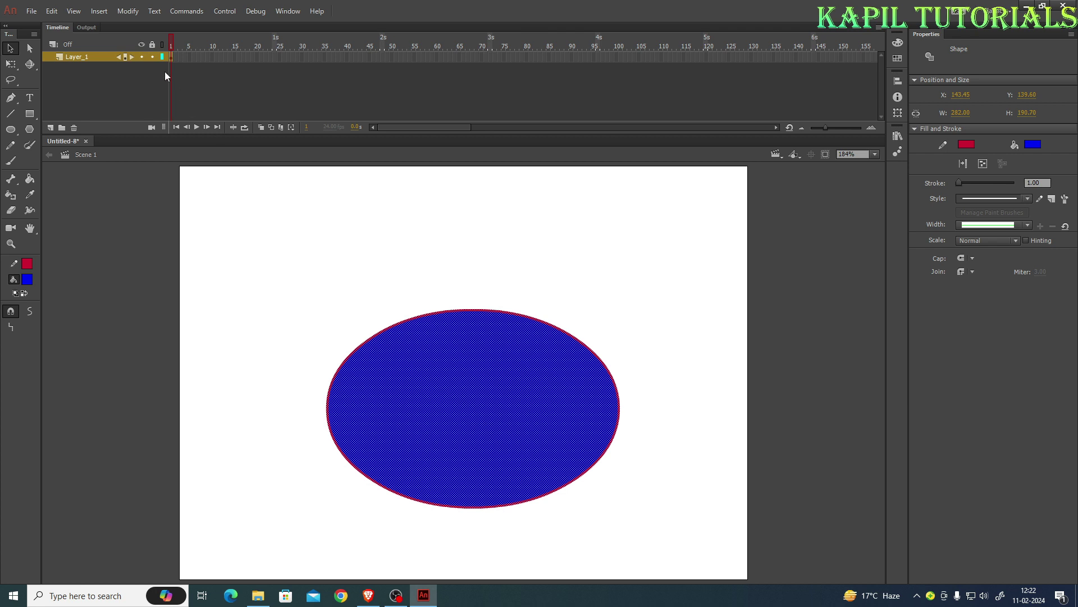
Convert frame 50 on Layer_1 to a blank keyframe and scrub to confirm the oval holds before it.
left_click(392, 56)
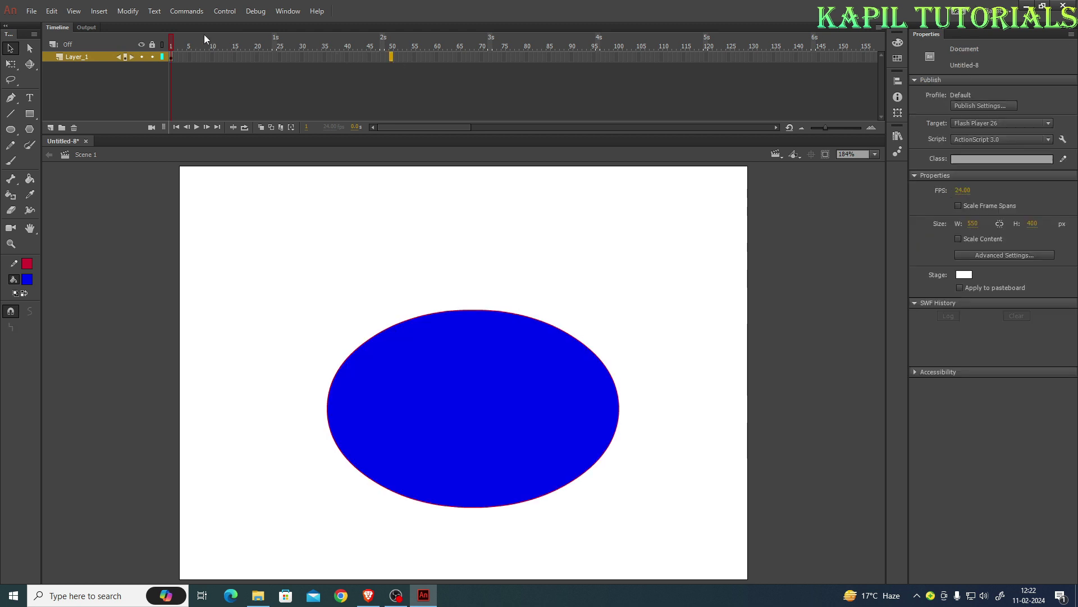
left_click(129, 12)
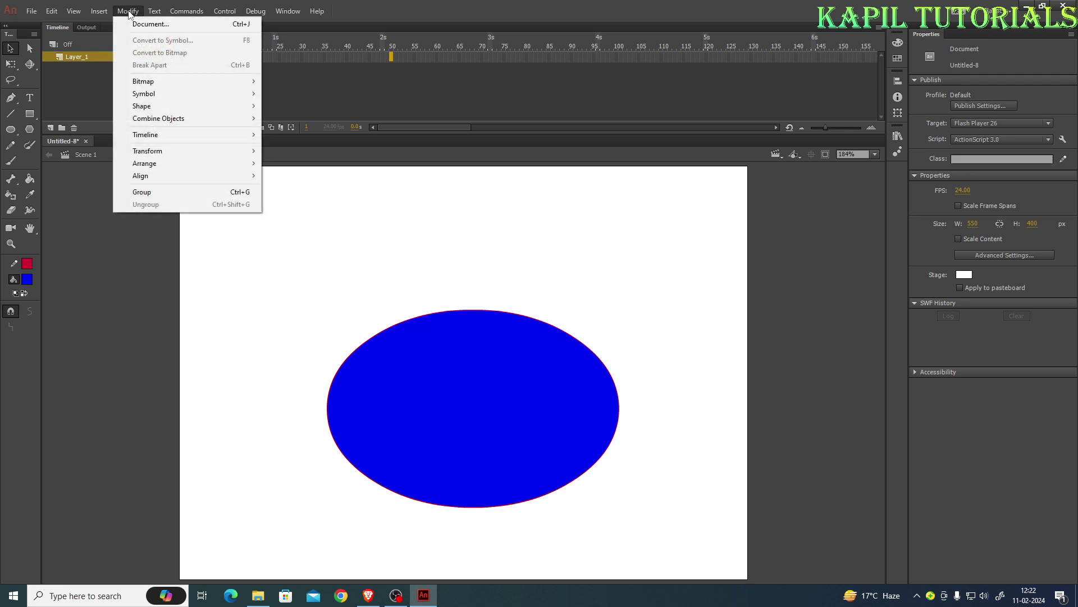
mouse_move(150, 151)
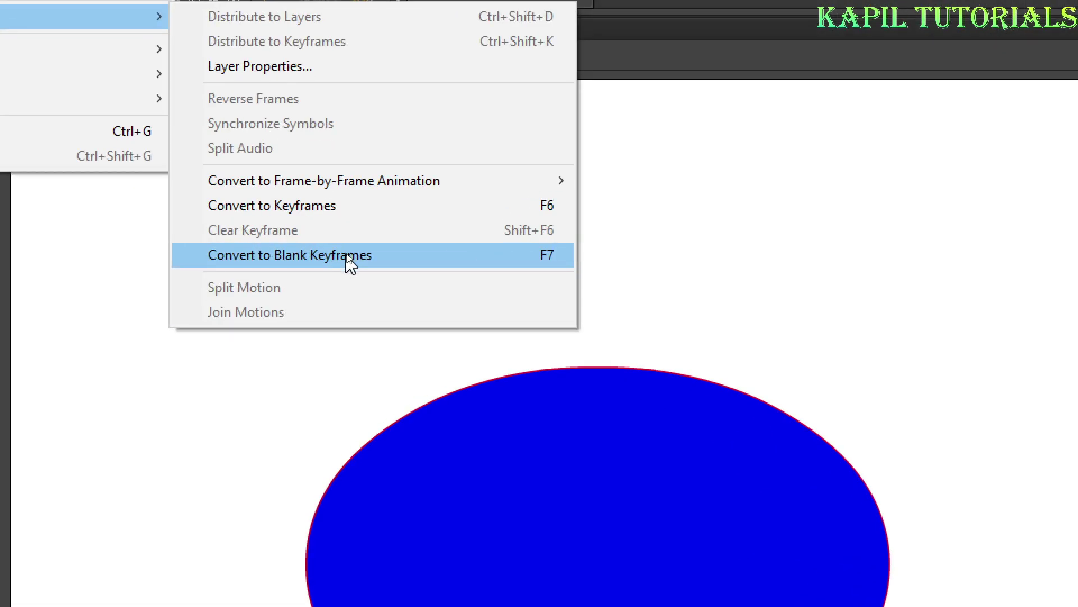
left_click(347, 255)
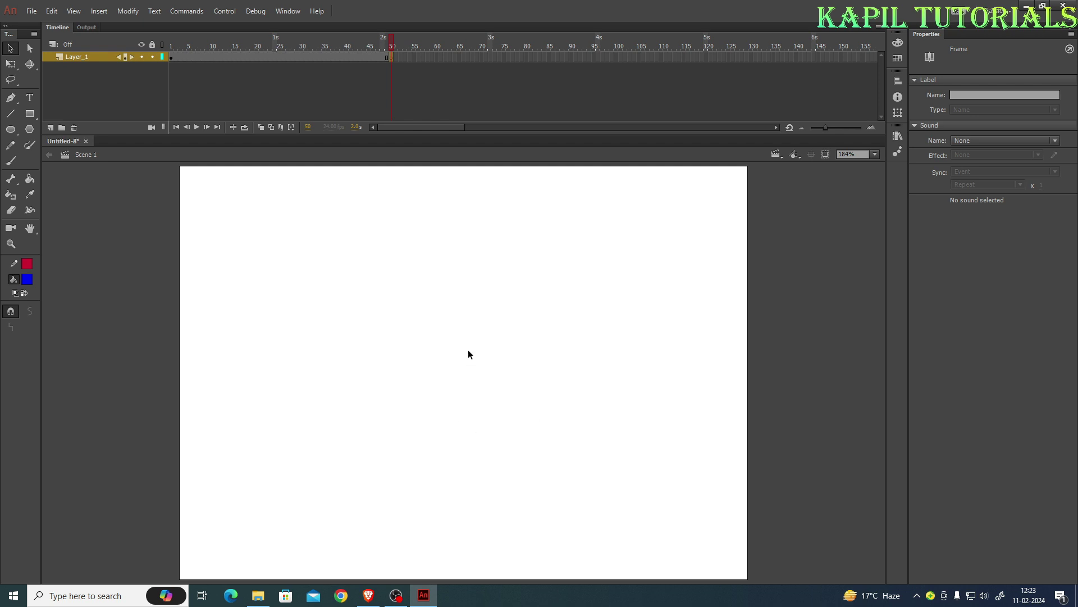
left_click_drag(393, 42, 265, 52)
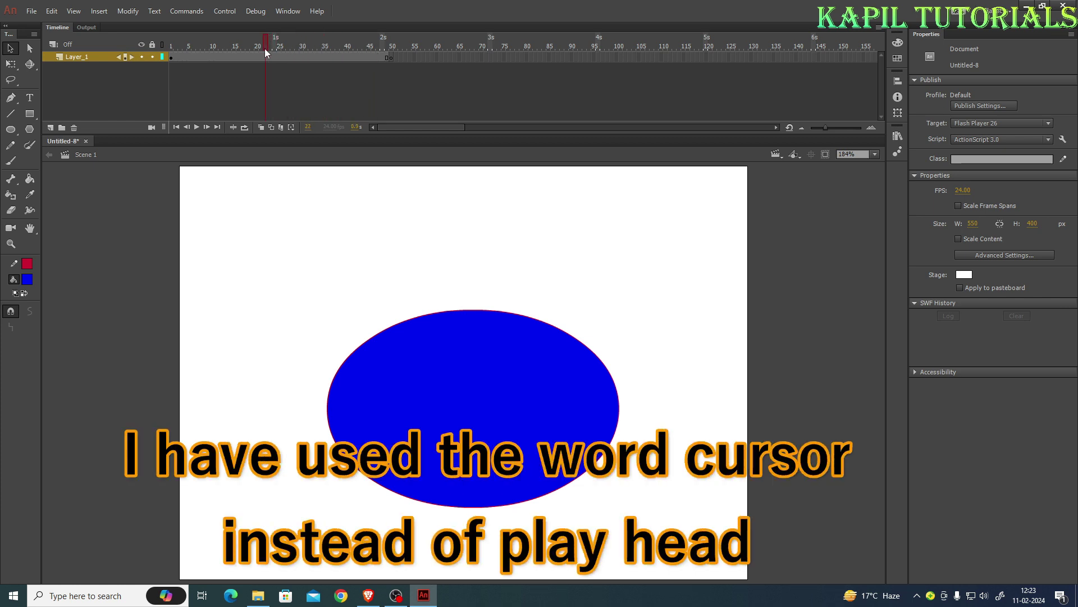
left_click_drag(375, 51, 392, 52)
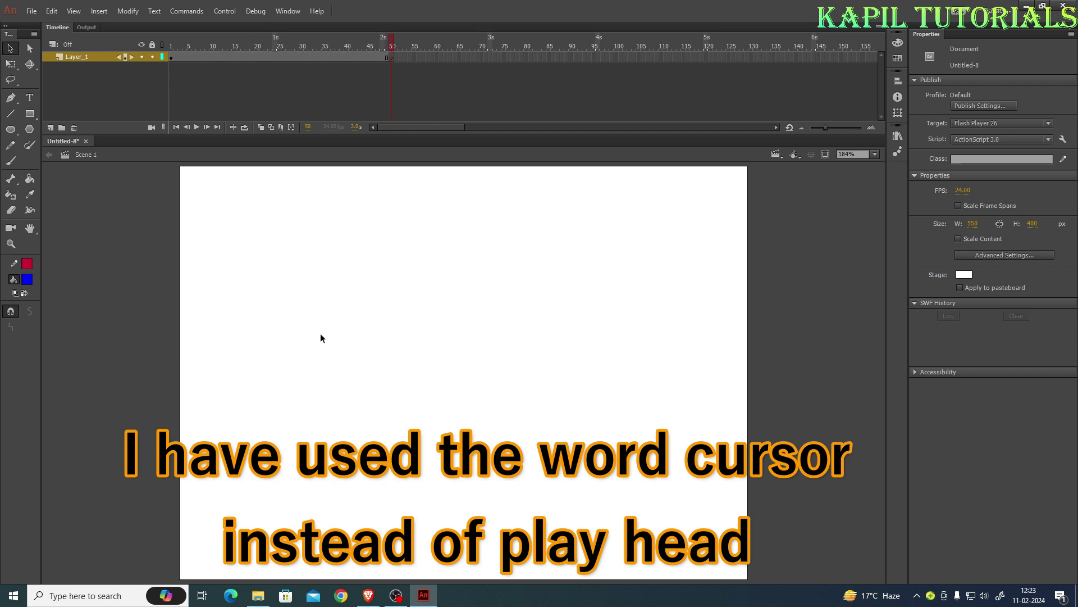
Set the PolyStar tool to star style with 7 sides and 0.25 point size.
left_click(29, 129)
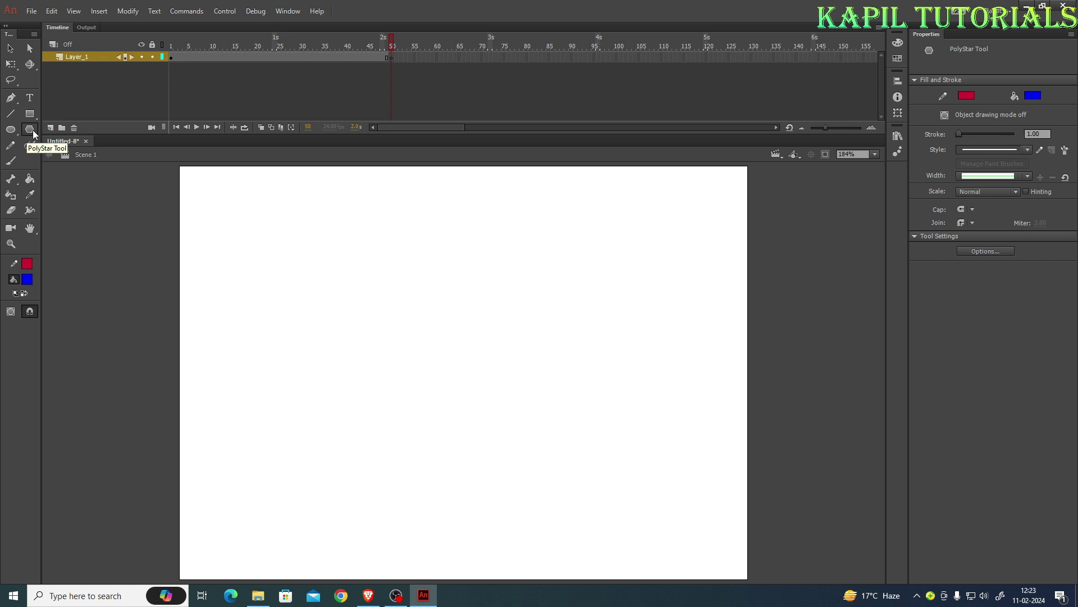
left_click(972, 251)
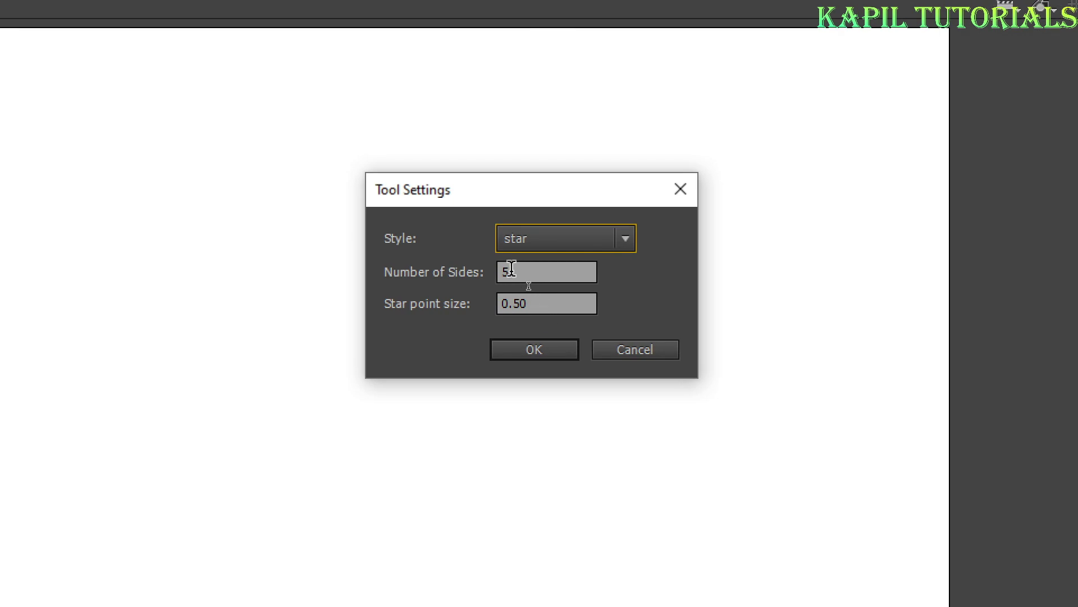
double_click(526, 288)
type("7")
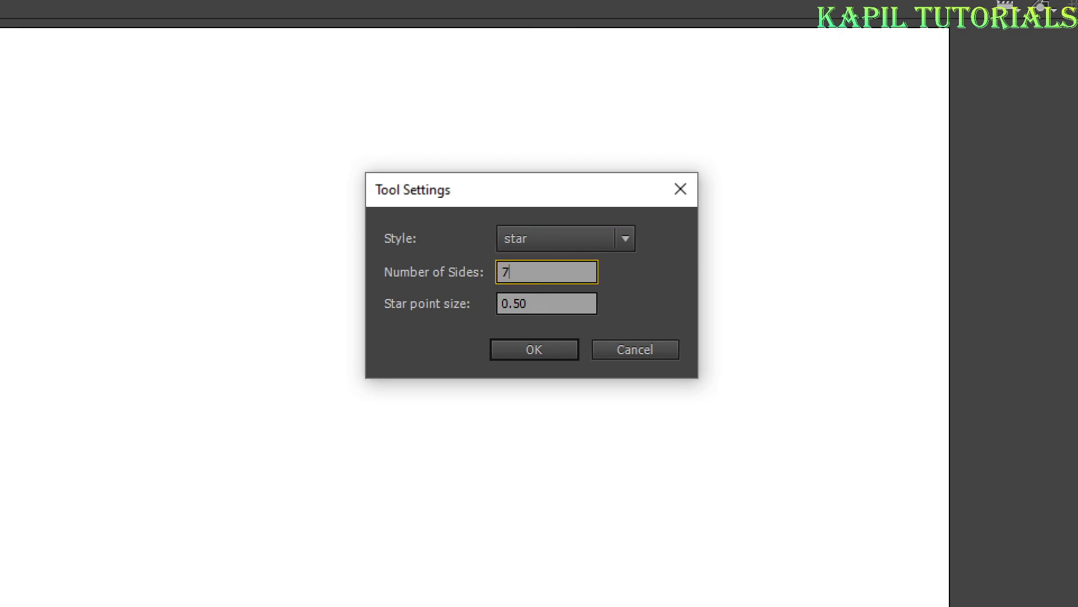
left_click(543, 304)
left_click_drag(542, 304, 515, 303)
type("25")
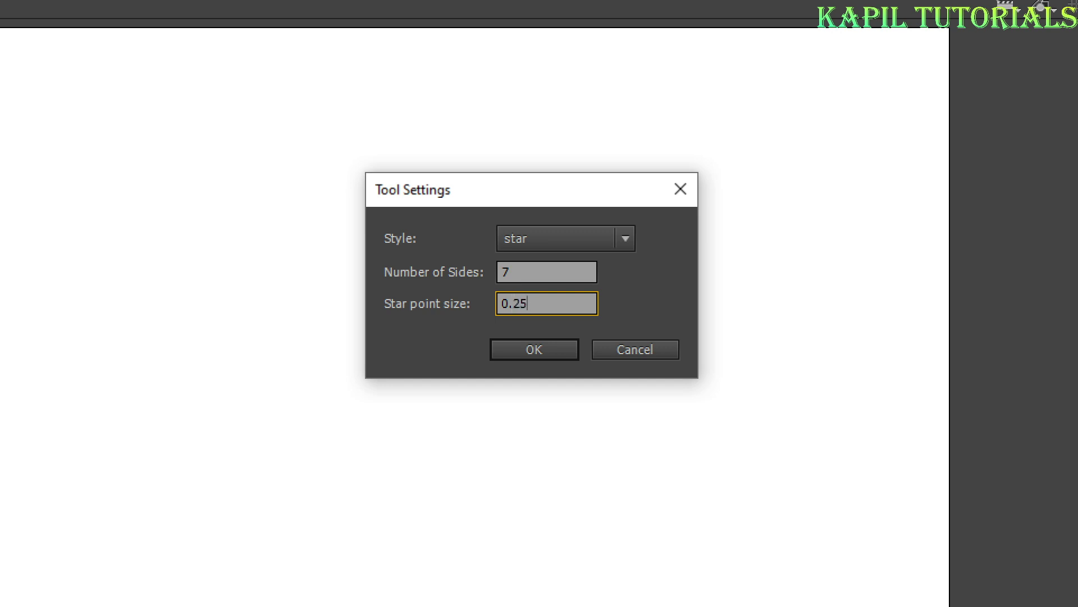
left_click(549, 351)
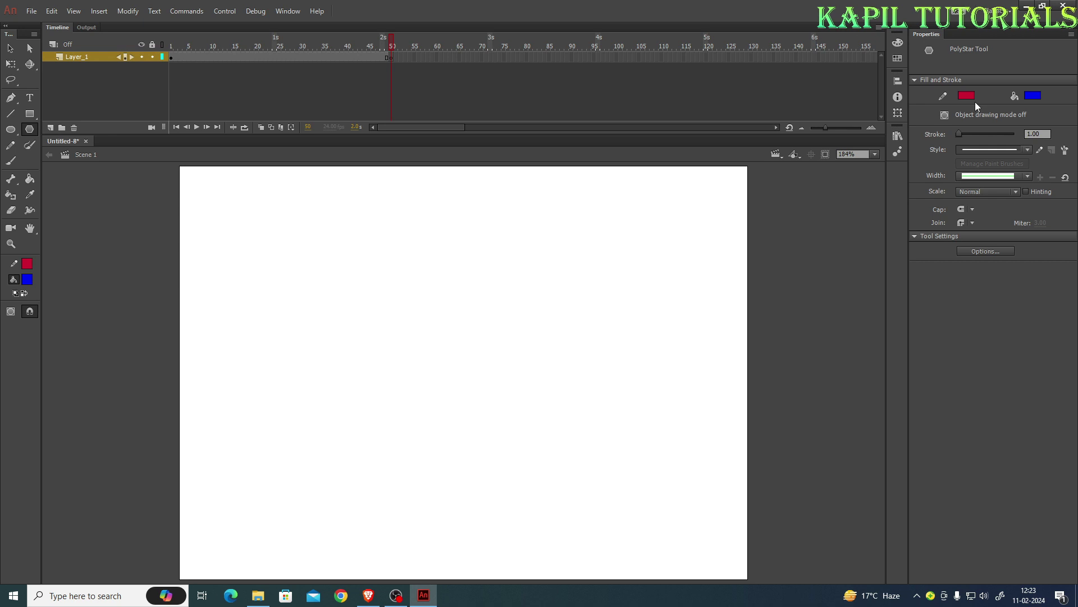
Draw the star with a blue-white-yellow gradient fill and move it to the stage centre.
left_click(1033, 95)
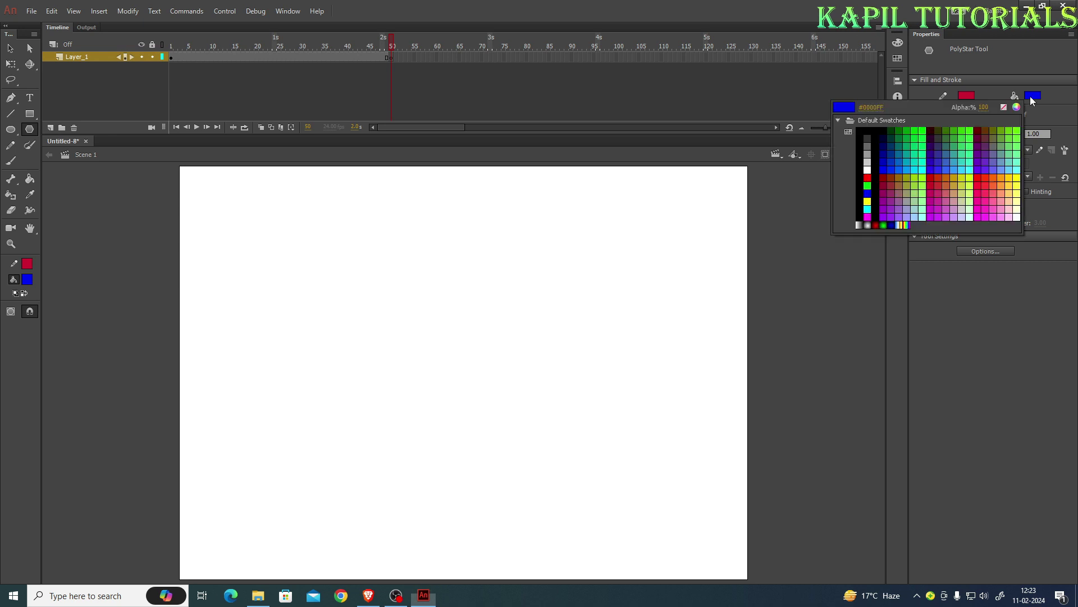
left_click(902, 225)
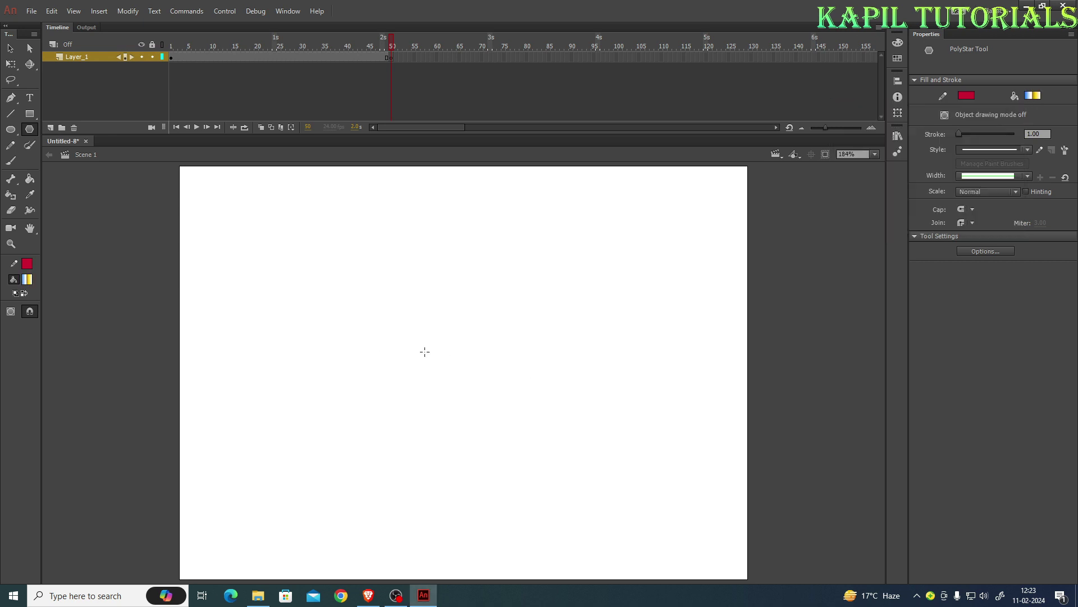
left_click_drag(411, 357, 507, 435)
left_click(10, 48)
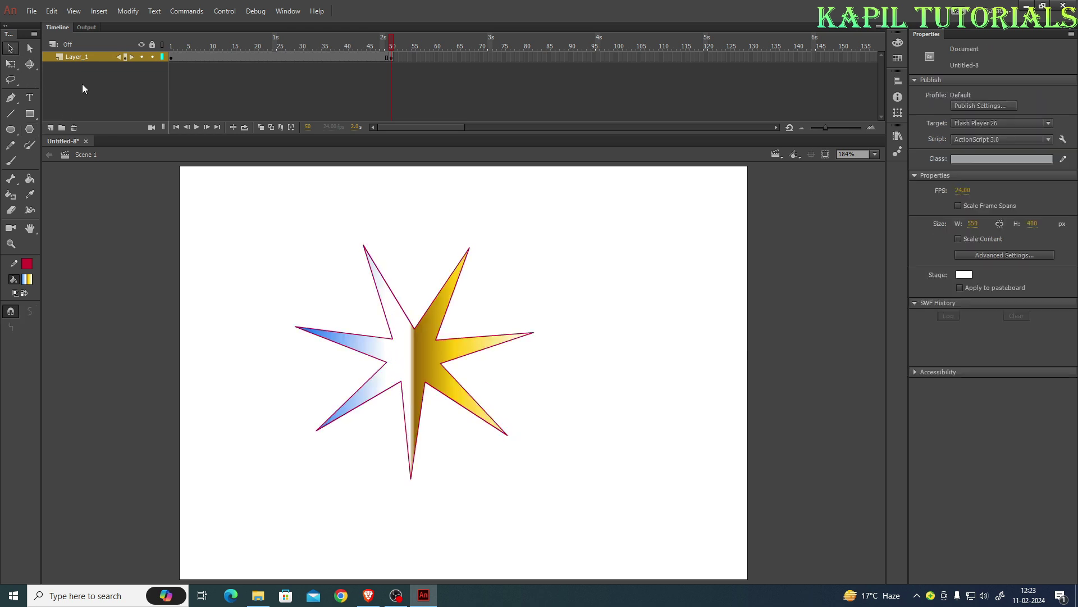
left_click(413, 359)
left_click_drag(413, 359, 464, 372)
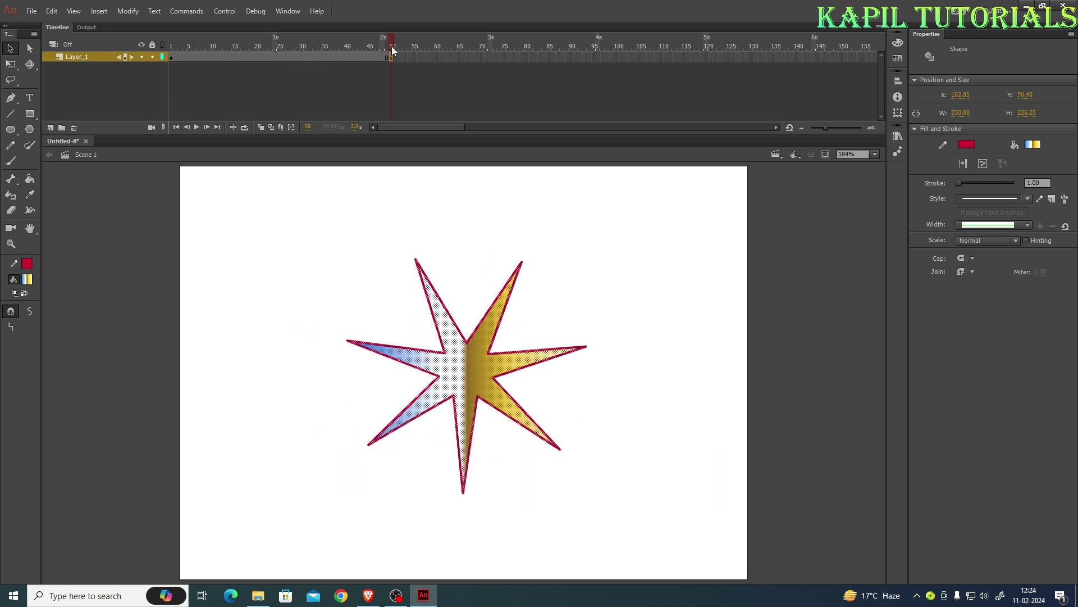
left_click_drag(391, 49, 255, 56)
left_click_drag(348, 59, 397, 59)
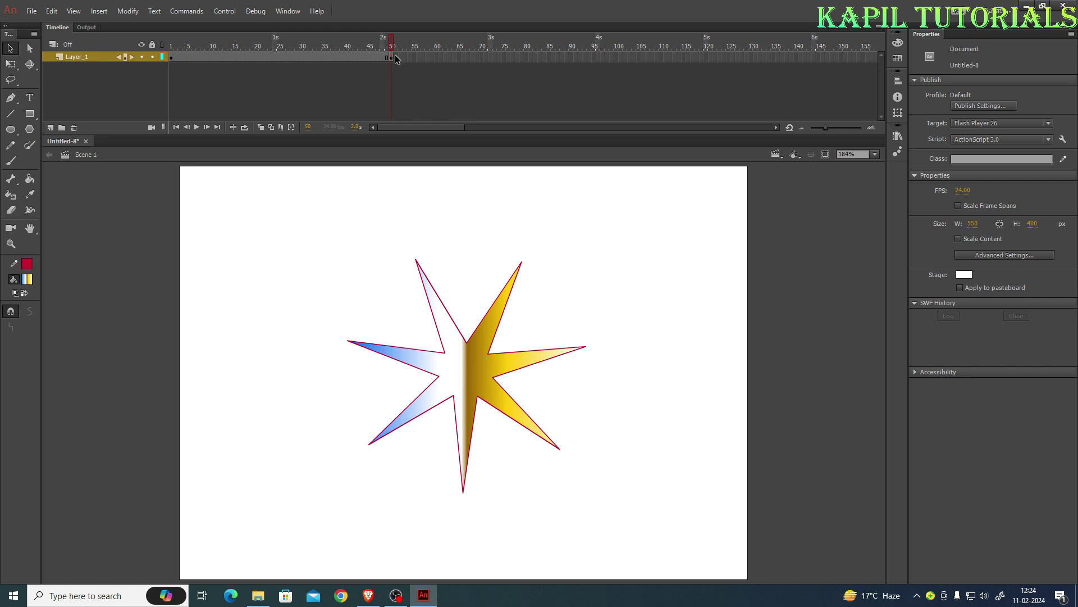
Create a shape tween across frames 1–50 so the oval morphs into the star.
left_click(278, 58)
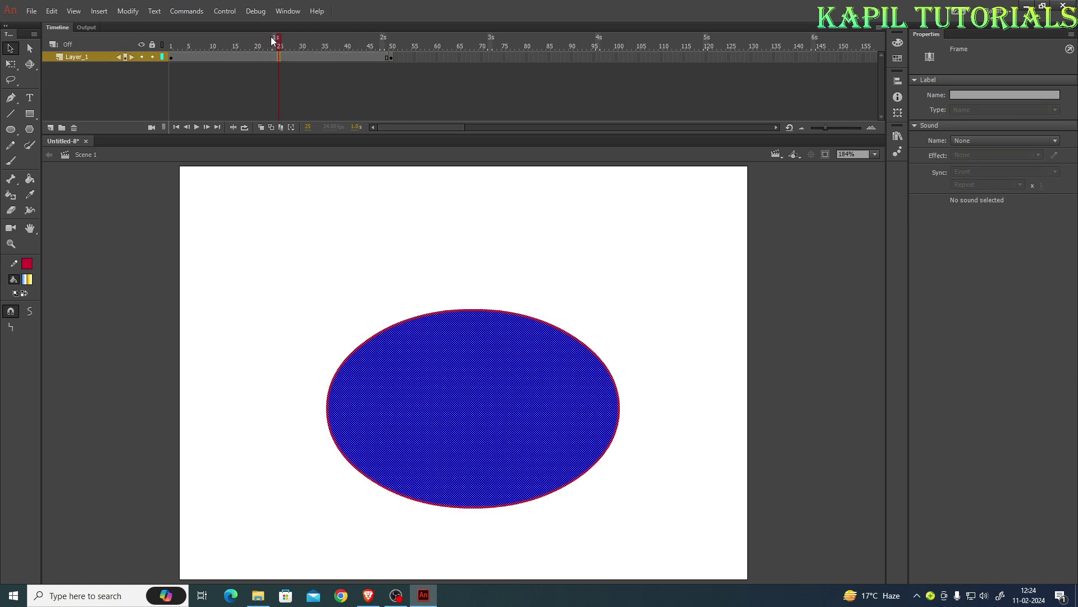
left_click_drag(271, 40, 306, 55)
left_click(128, 12)
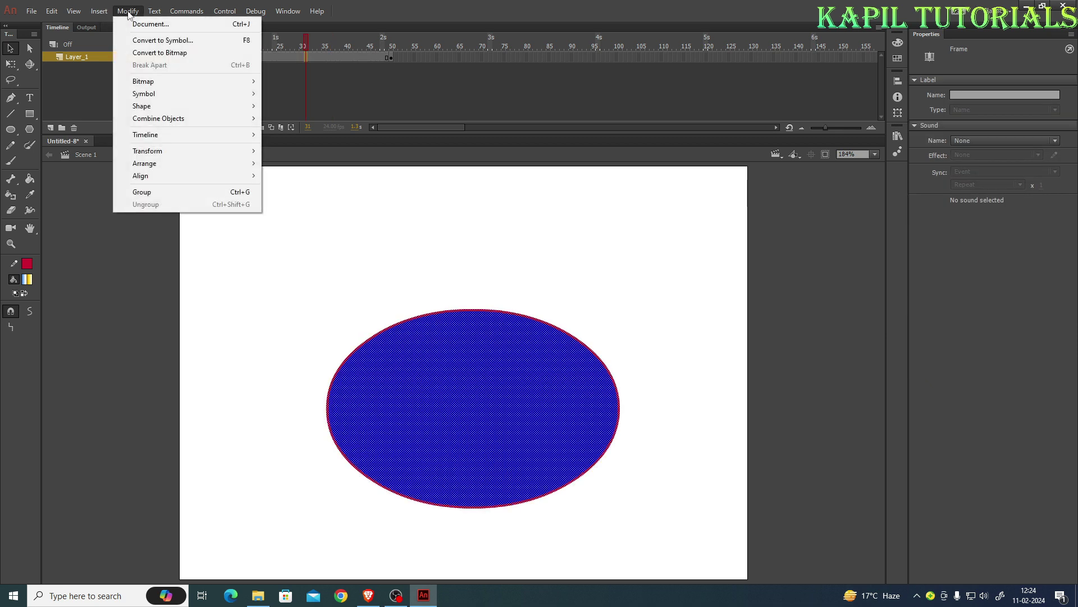
mouse_move(100, 14)
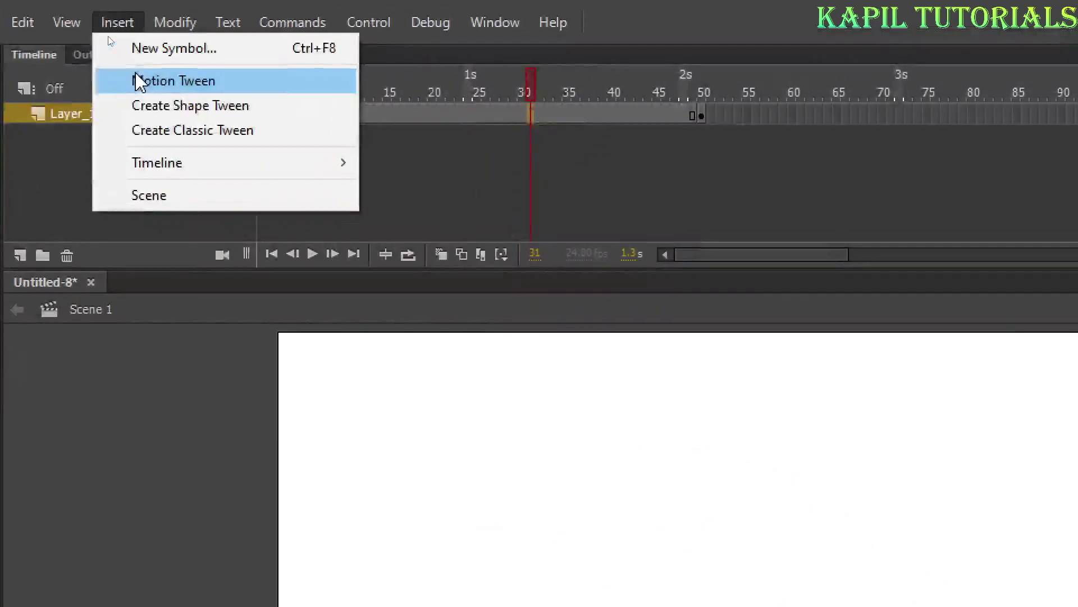
left_click(180, 107)
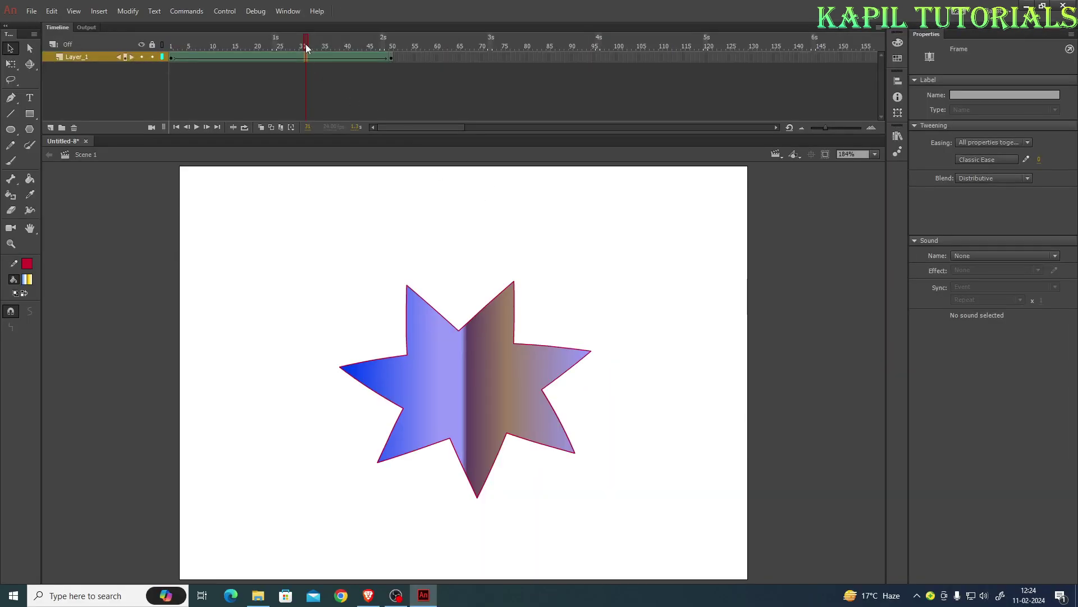
Scrub through the morph, test-play the SWF with Ctrl+Enter, and close it.
left_click_drag(306, 44, 153, 44)
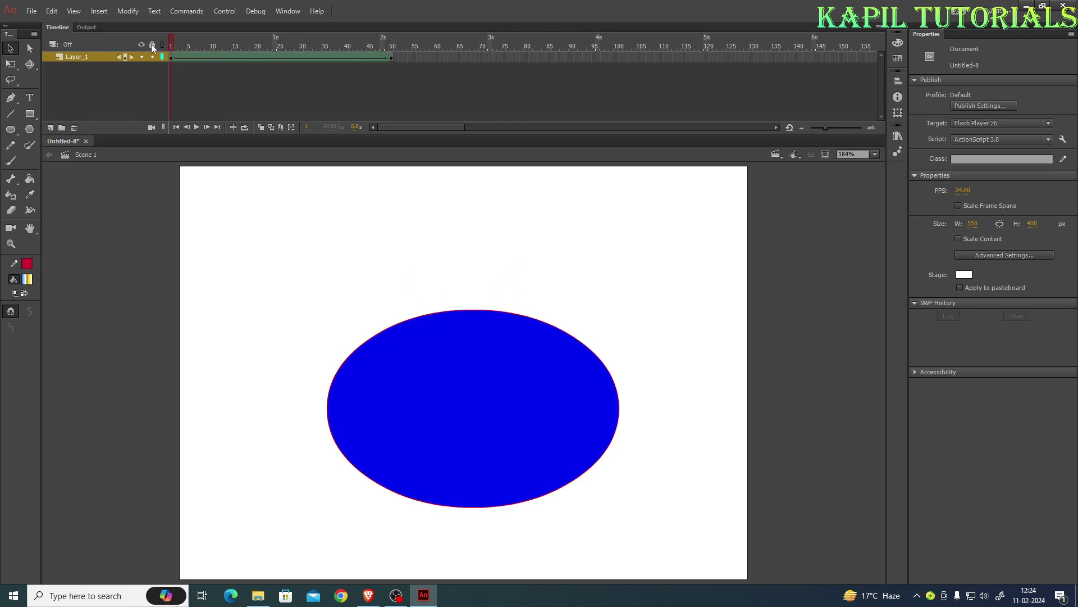
key("ctrl+Return")
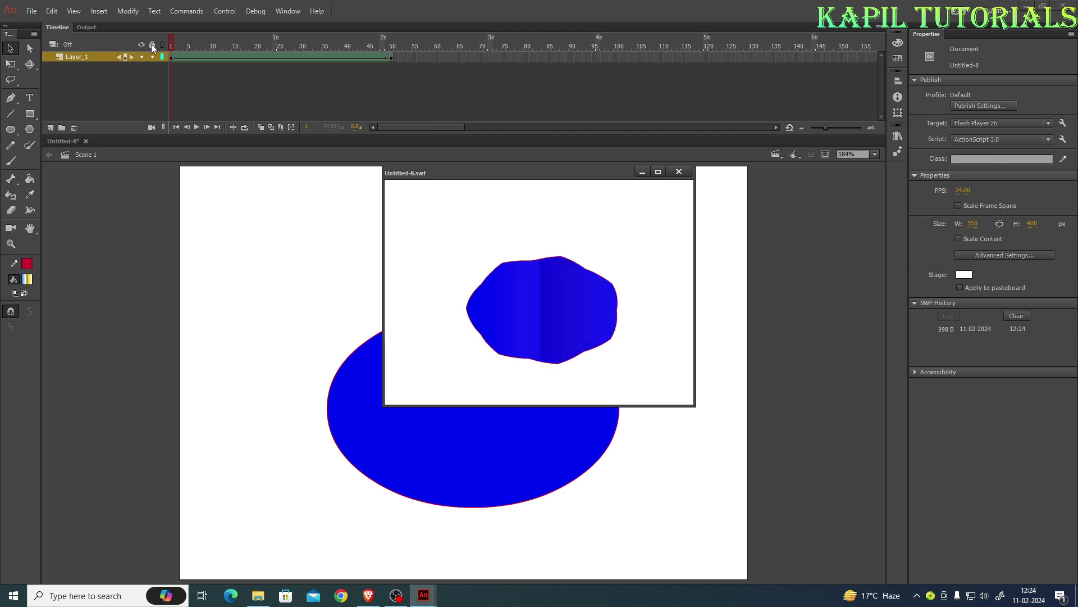
left_click(680, 173)
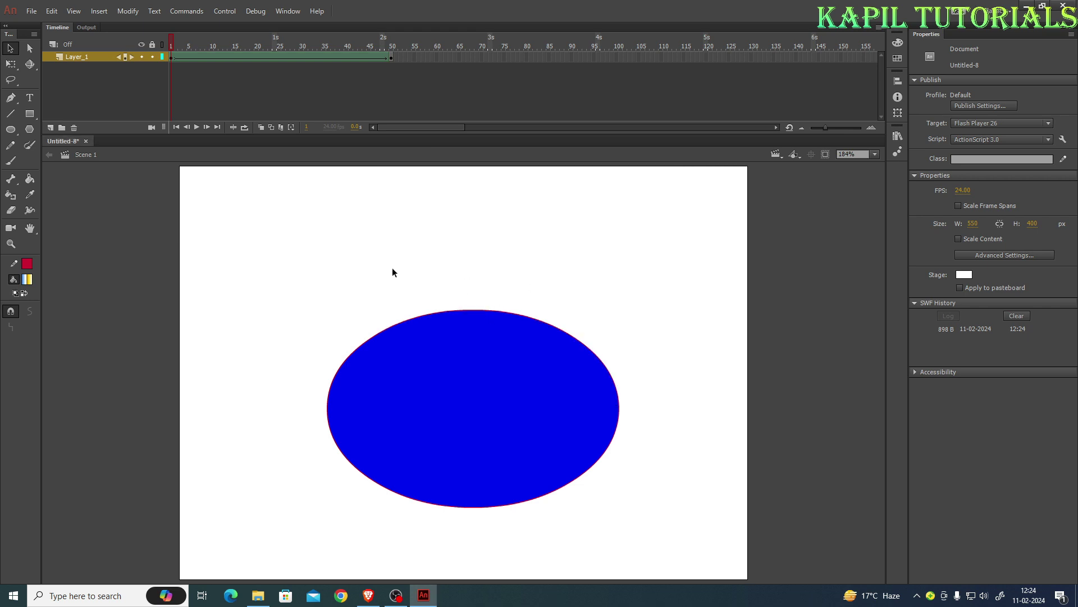
Undo the last steps until the shape tween is removed, then review the frames.
key("ctrl+z")
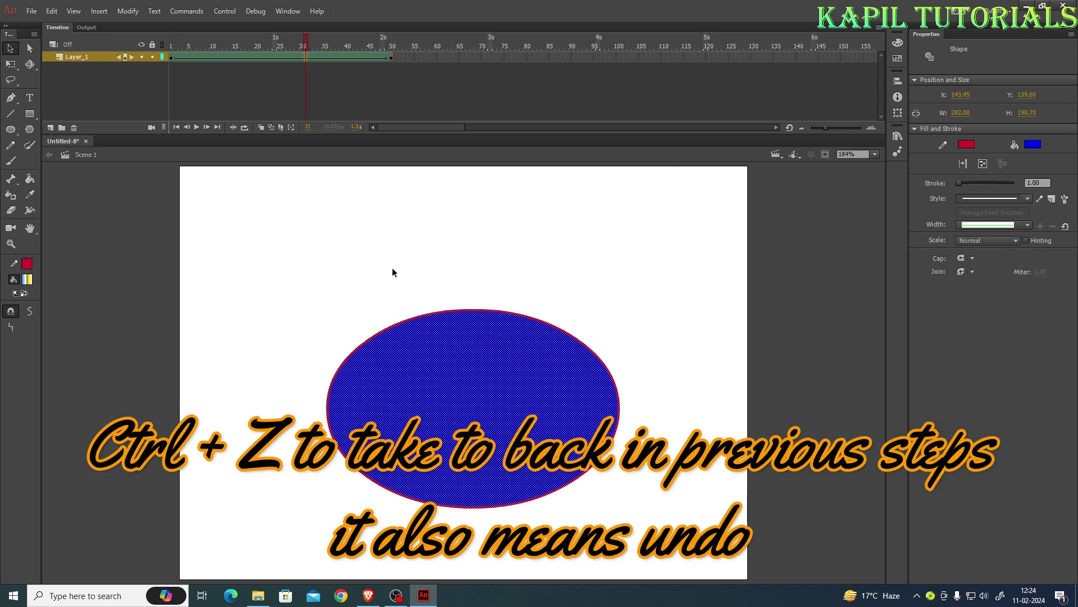
key("ctrl+z")
key("ctrl+z")
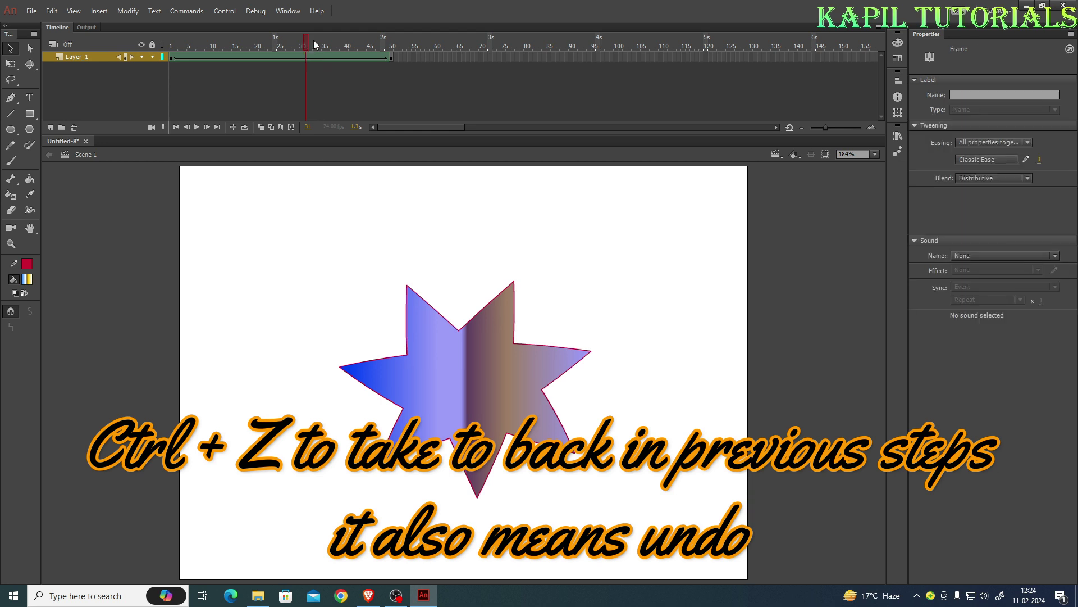
left_click_drag(313, 44, 269, 45)
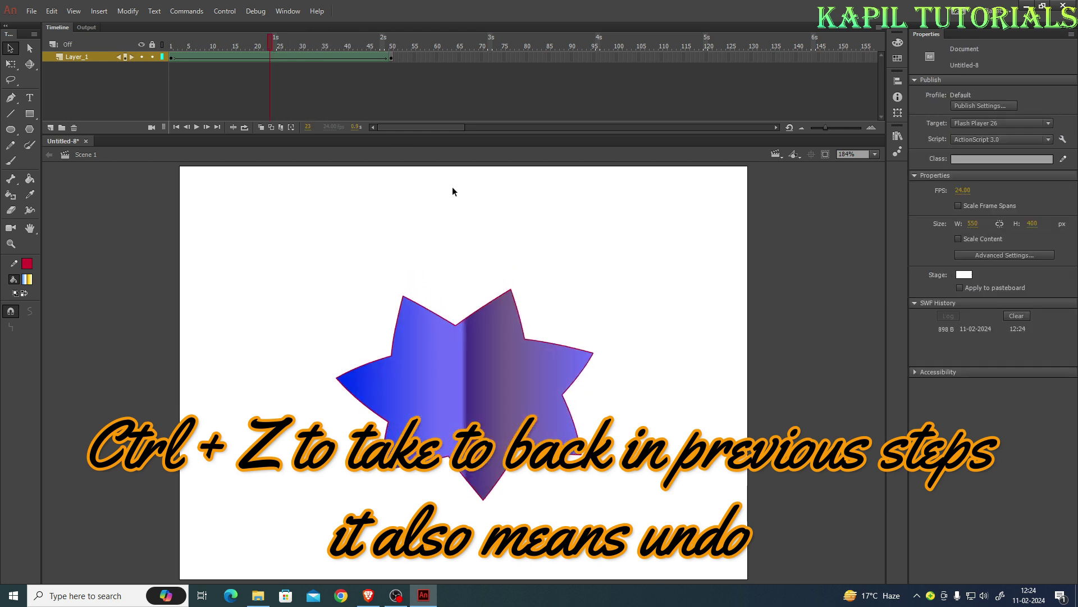
key("ctrl+z")
key("ctrl+z")
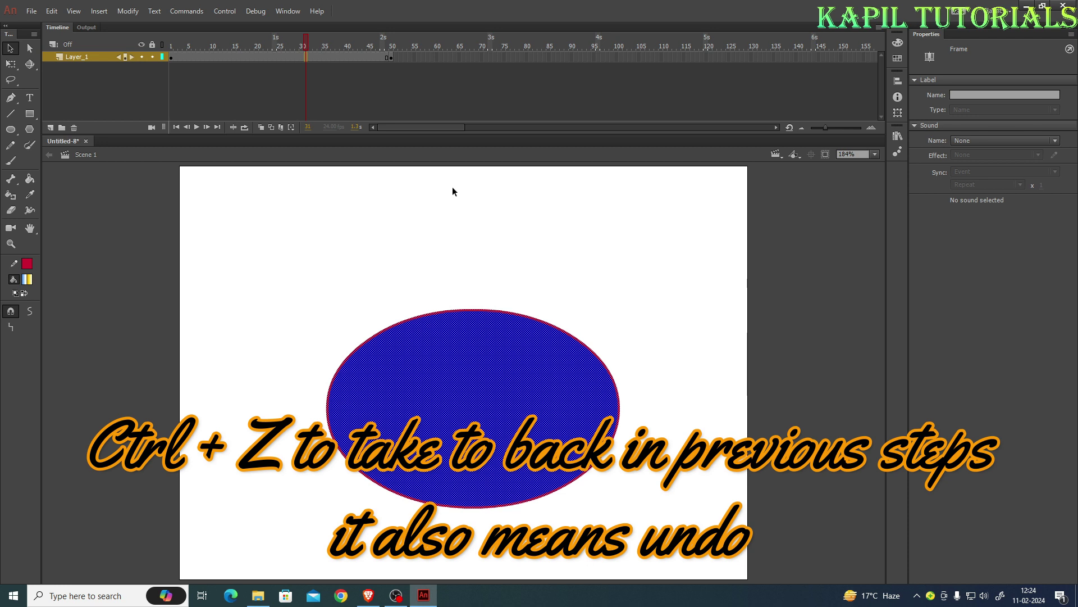
left_click_drag(292, 45, 371, 46)
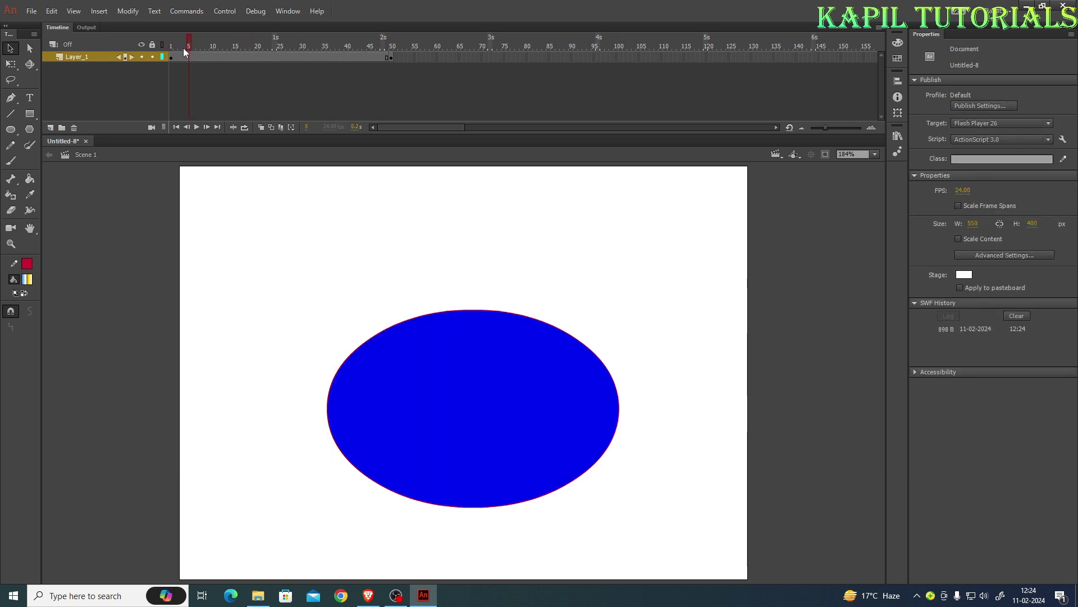
Convert frame 10 into a keyframe so the oval holds through frame 10.
left_click(211, 56)
mouse_move(209, 45)
left_mouse_down()
mouse_move(200, 45)
mouse_move(216, 48)
left_mouse_up()
left_click(105, 11)
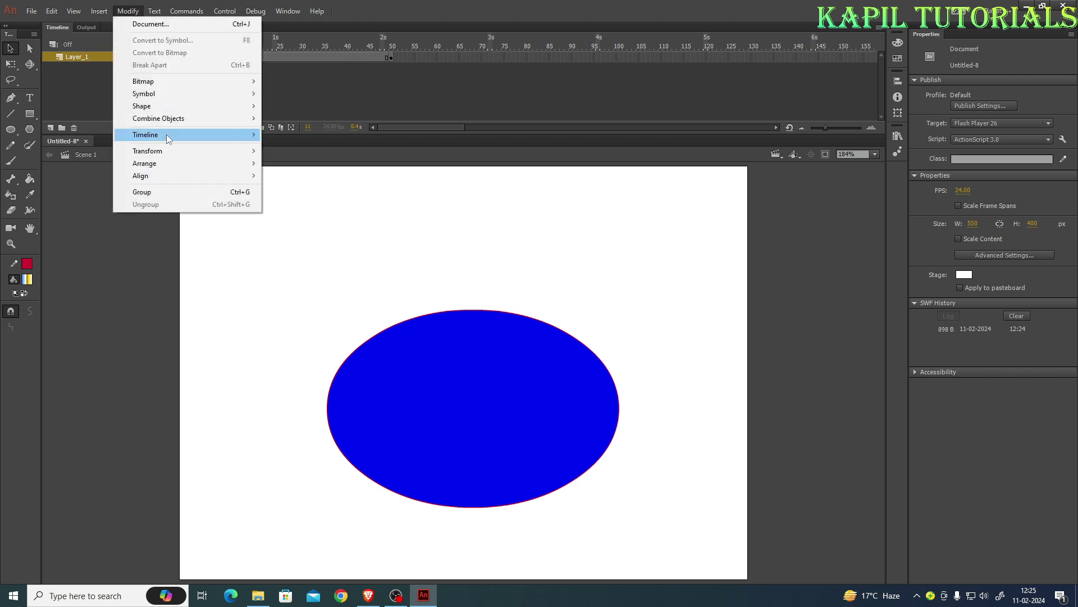
mouse_move(167, 139)
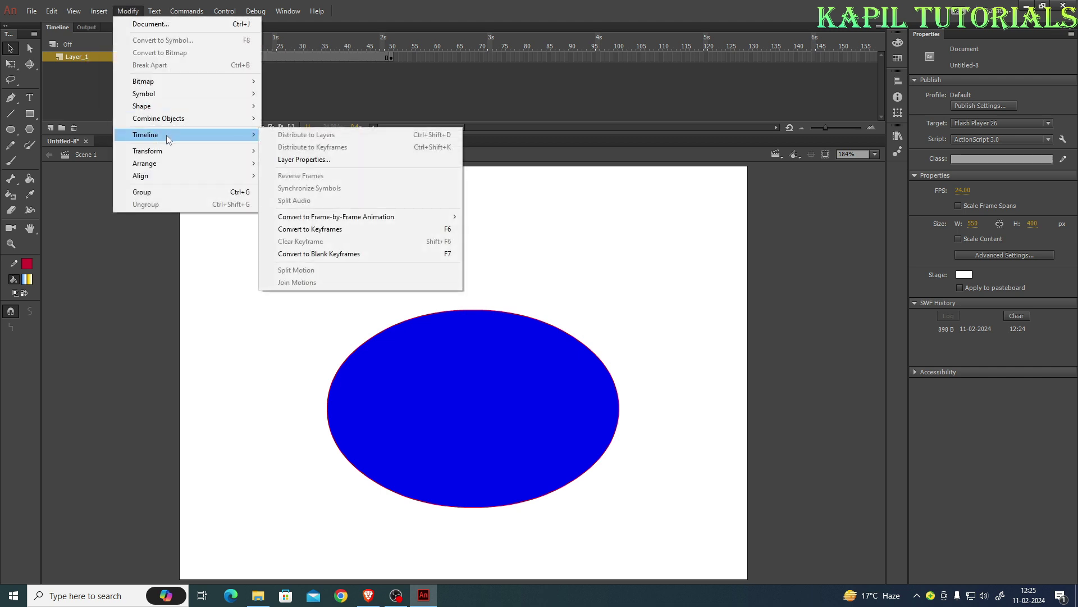
left_click(329, 229)
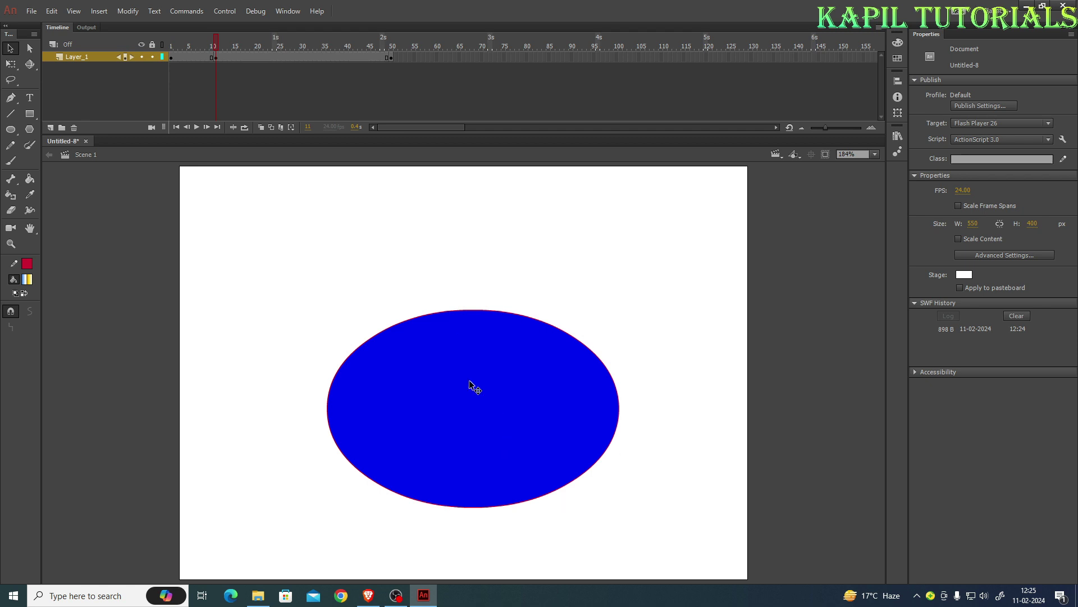
left_click_drag(216, 44, 157, 45)
key("comma")
Add a shape tween from the frame-10 keyframe to frame 50 and test-play the morph.
left_click(265, 56)
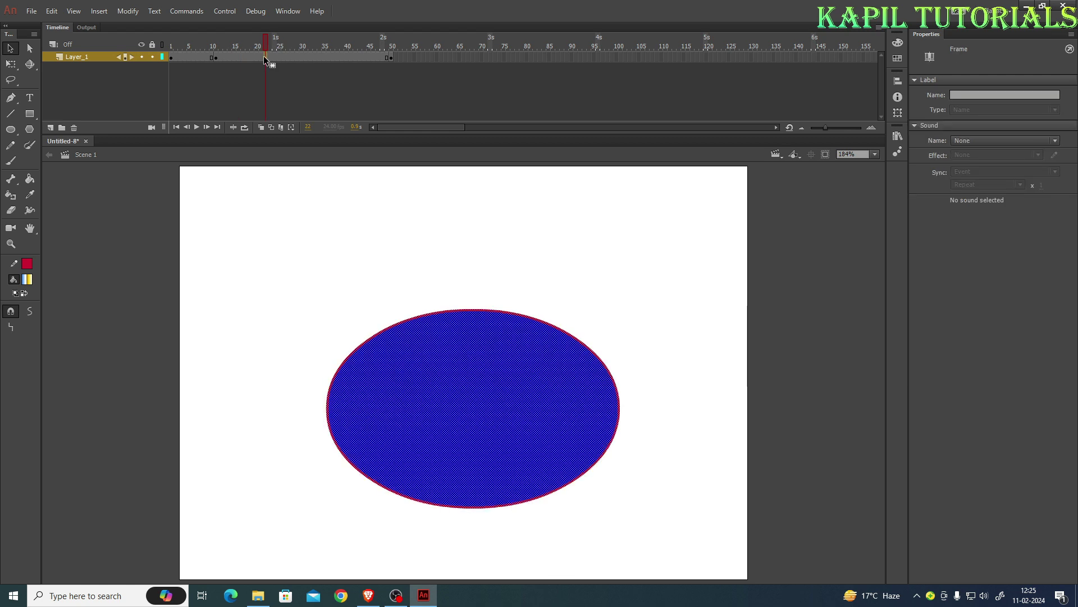
left_click(99, 11)
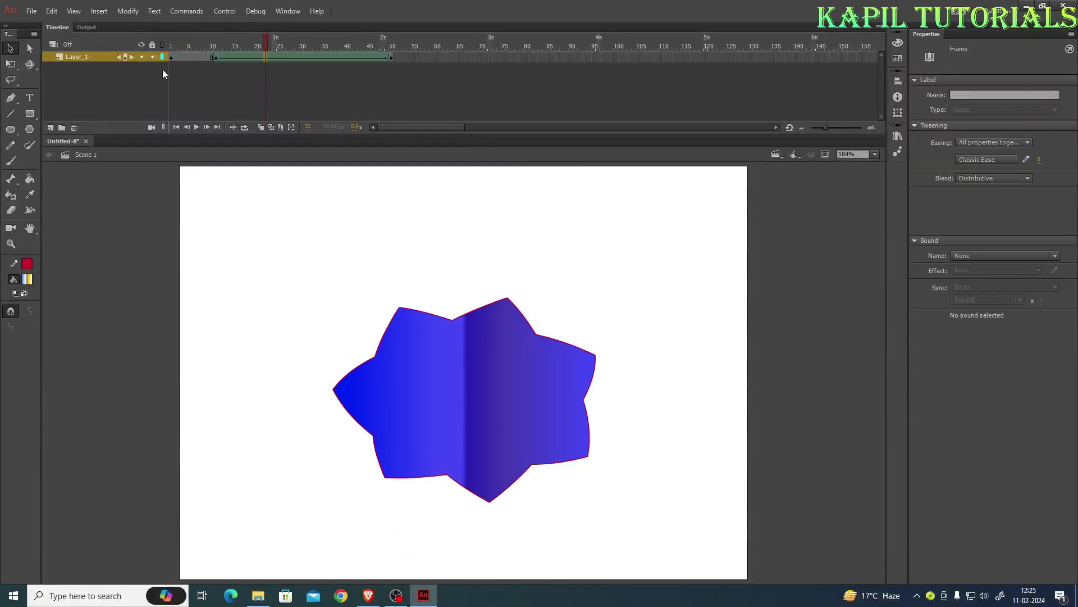
left_click_drag(264, 40, 167, 45)
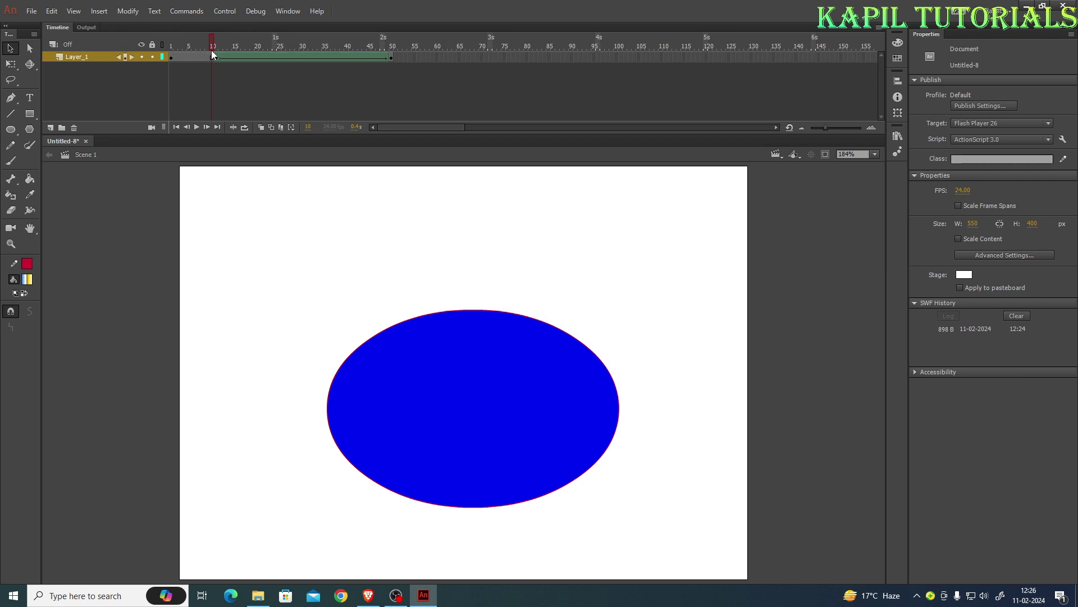
left_click_drag(211, 49, 392, 58)
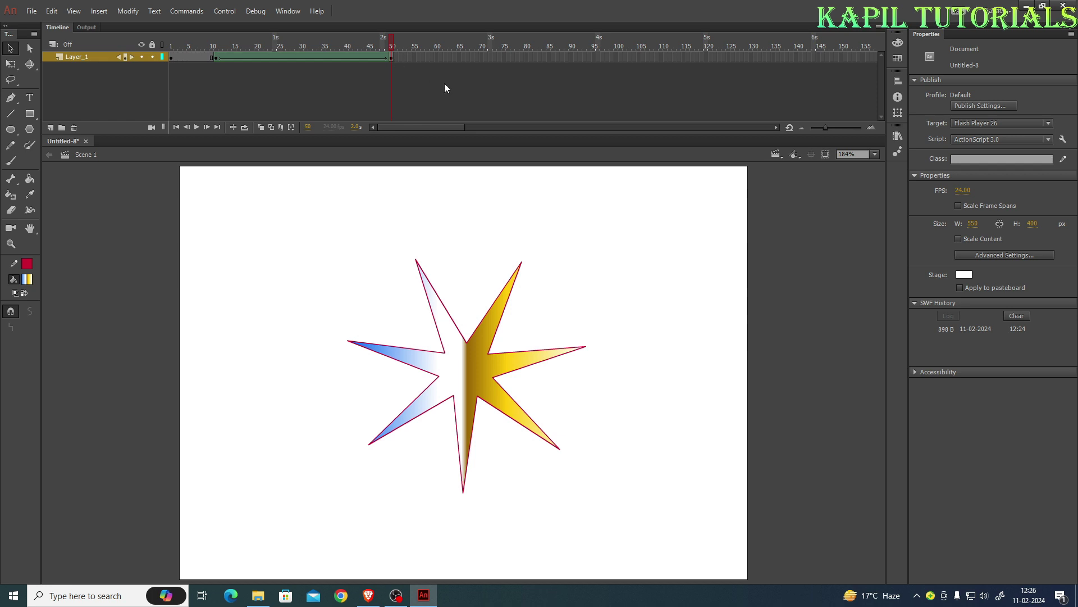
key("ctrl+Return")
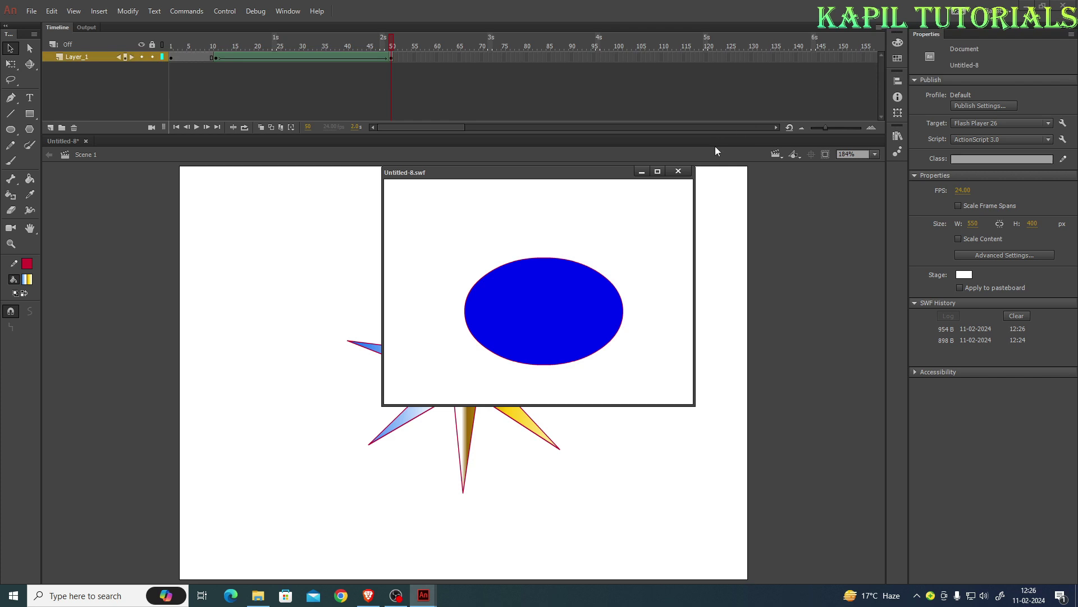
Close the test window and insert a keyframe at frame 60 to hold the star.
left_click(678, 172)
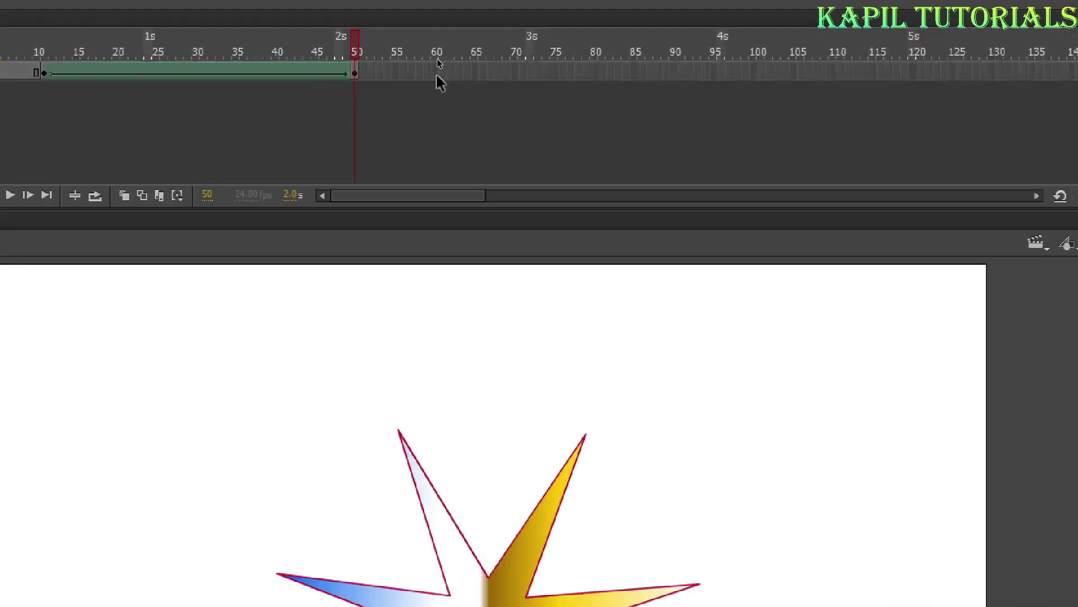
left_click(436, 74)
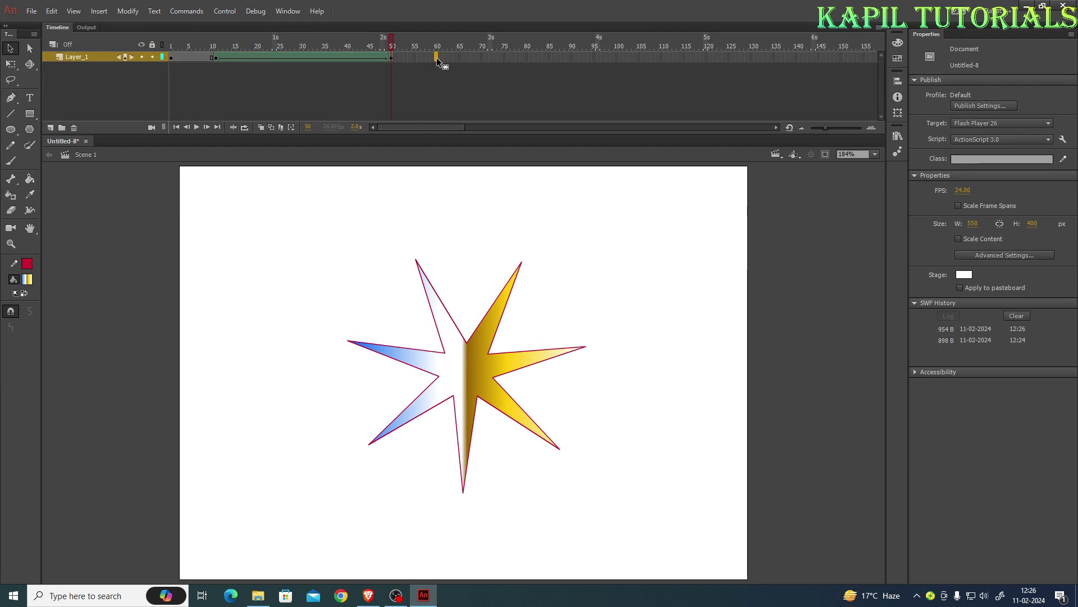
right_click(436, 58)
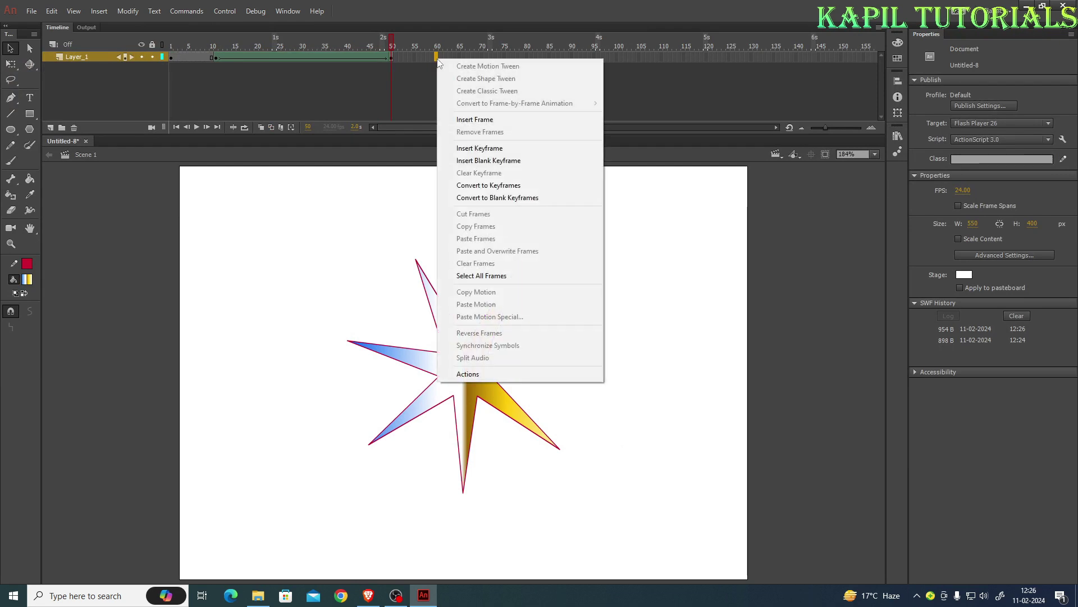
left_click(465, 148)
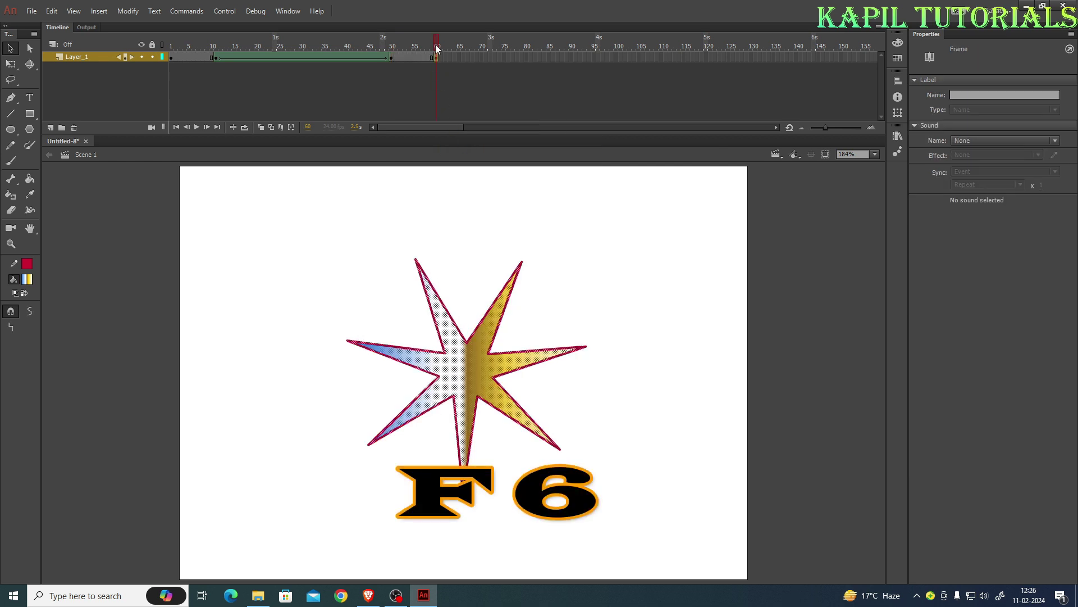
left_click_drag(436, 48, 151, 47)
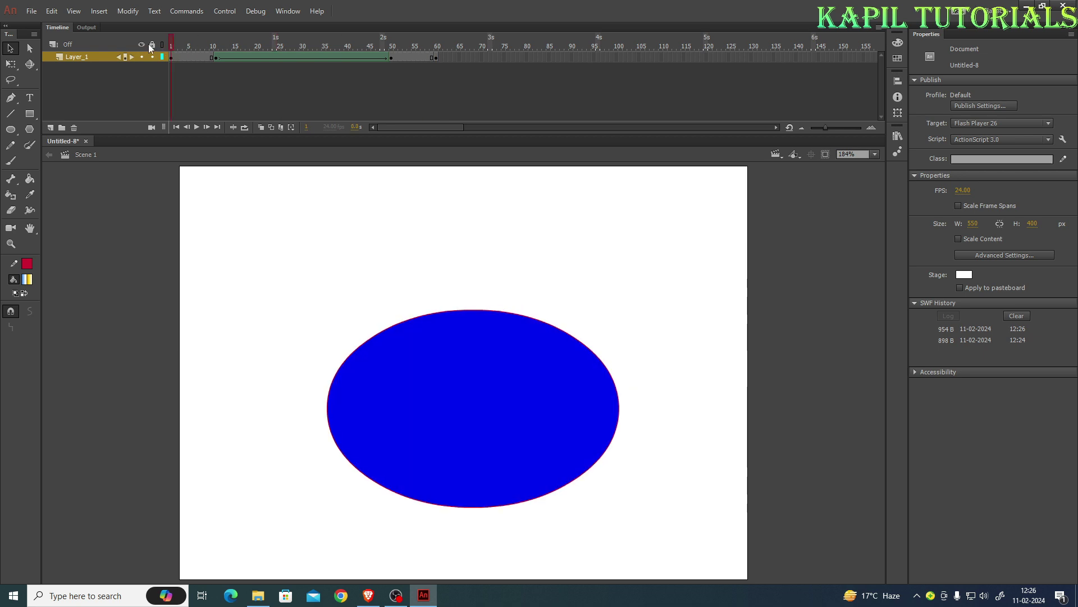
Test-play the hold-morph-hold animation, then close the preview window.
key("ctrl+Return")
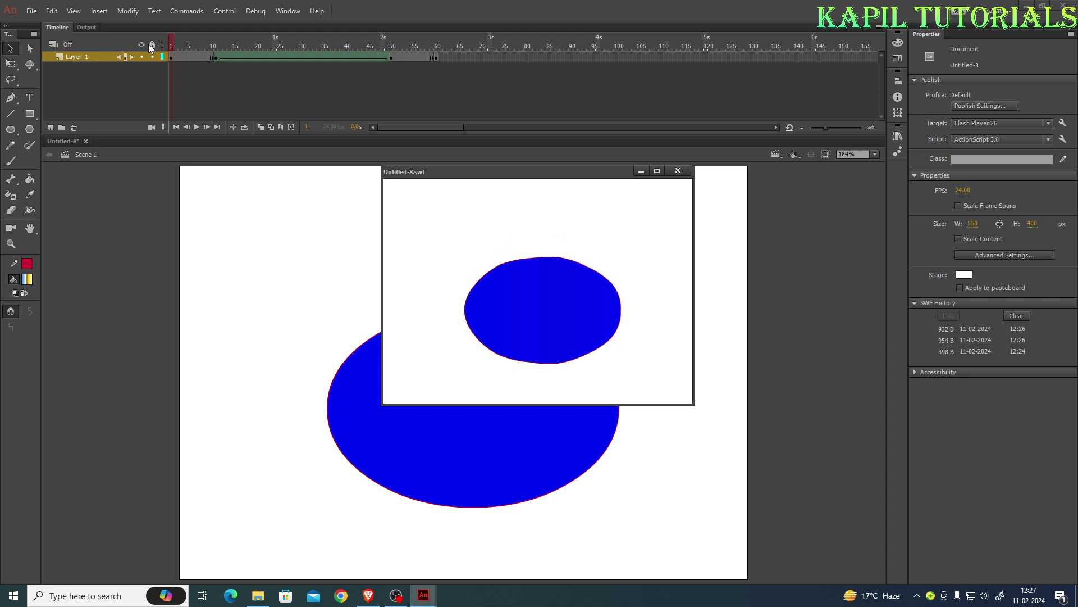
left_click(677, 171)
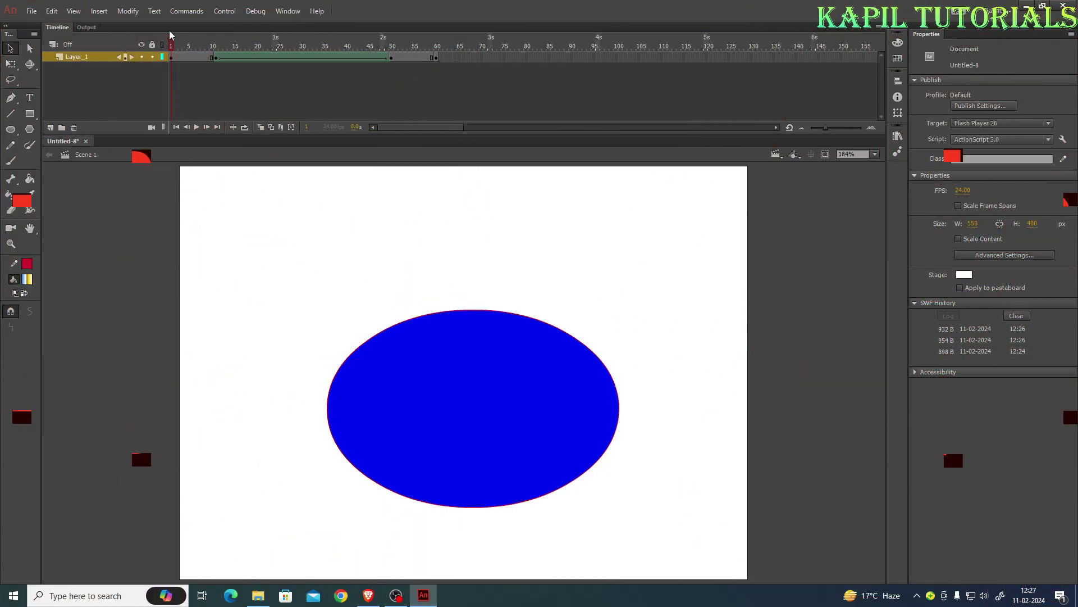
Insert a blank keyframe at frame 90 so the gradient star holds until then.
left_click(423, 57)
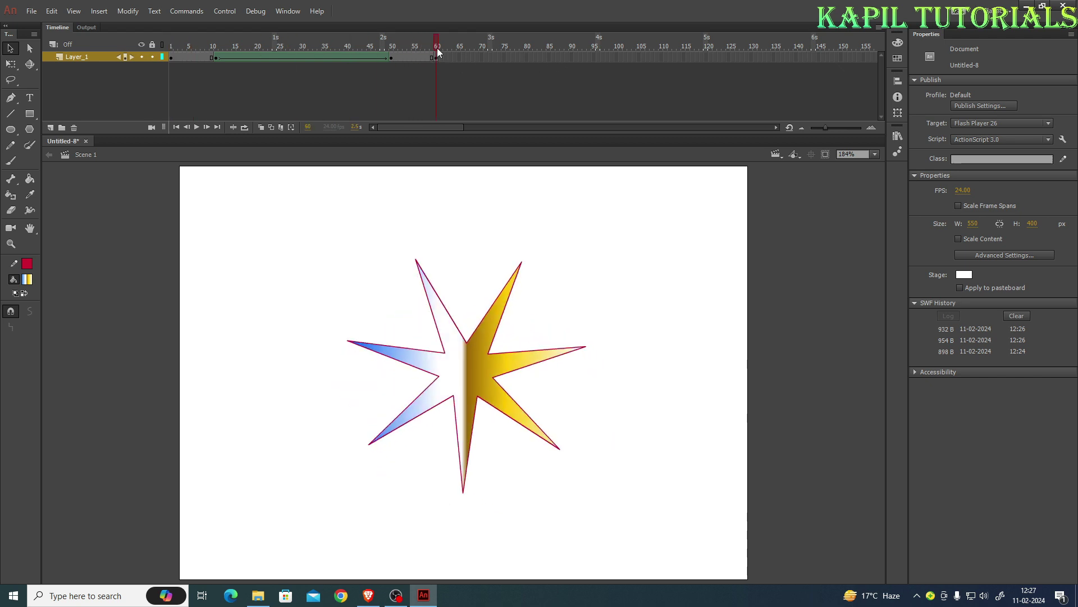
mouse_move(438, 46)
left_mouse_down()
mouse_move(414, 47)
mouse_move(438, 46)
left_mouse_up()
right_click(571, 59)
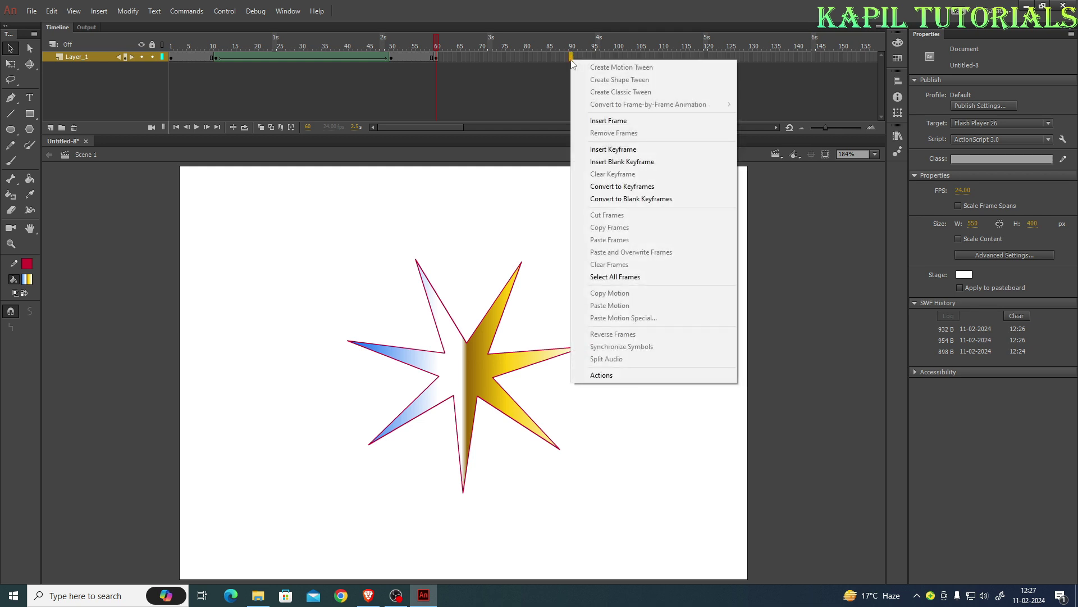
left_click(620, 162)
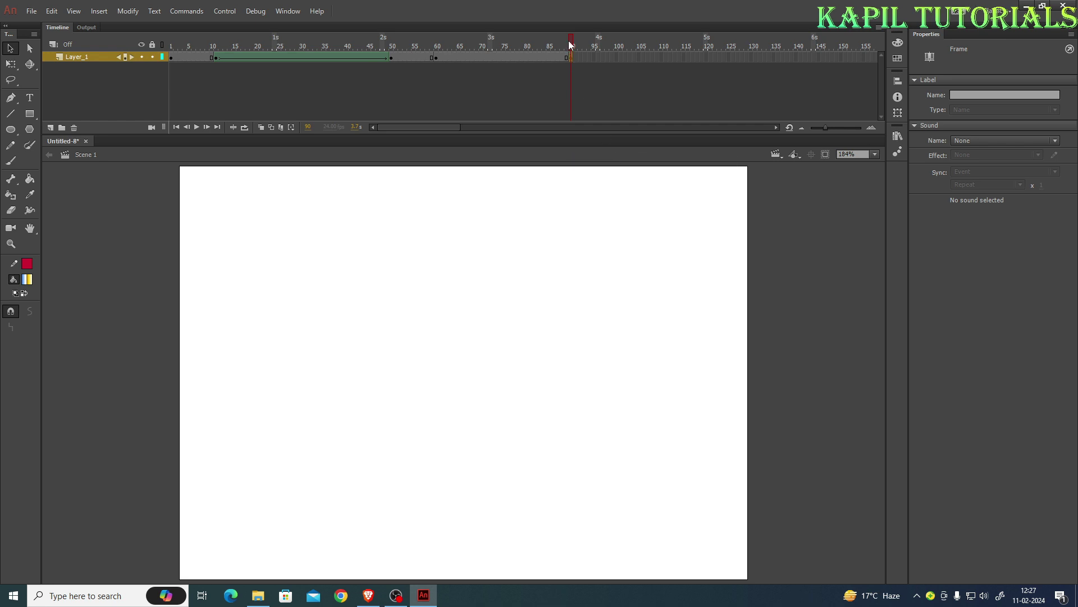
mouse_move(570, 45)
left_mouse_down()
mouse_move(507, 47)
mouse_move(574, 54)
left_mouse_up()
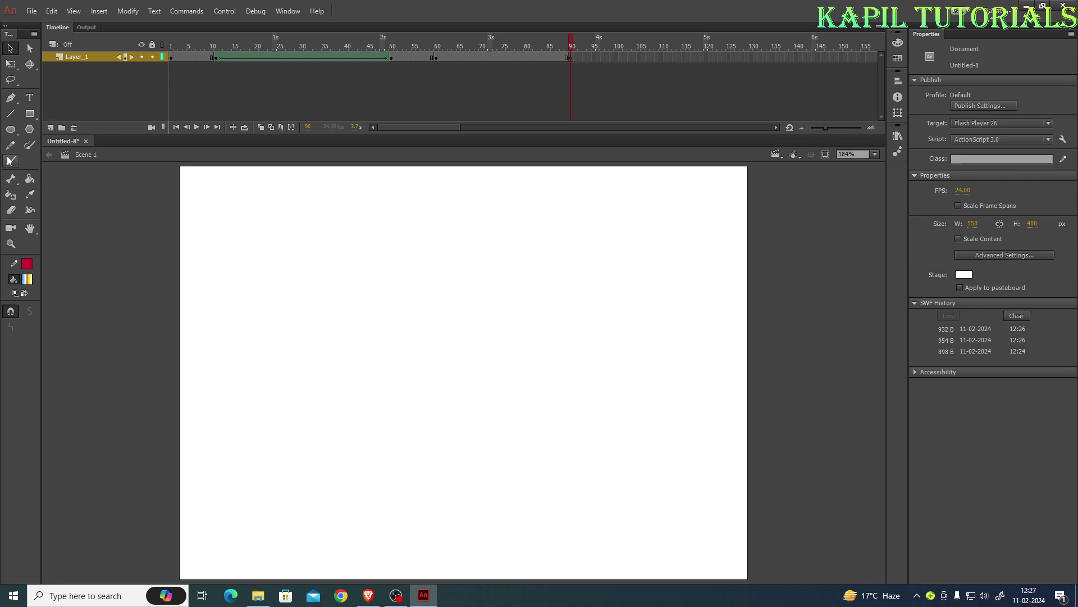
Draw a rectangle with red fill and blue outline in the lower middle of the stage at frame 90.
left_click(30, 114)
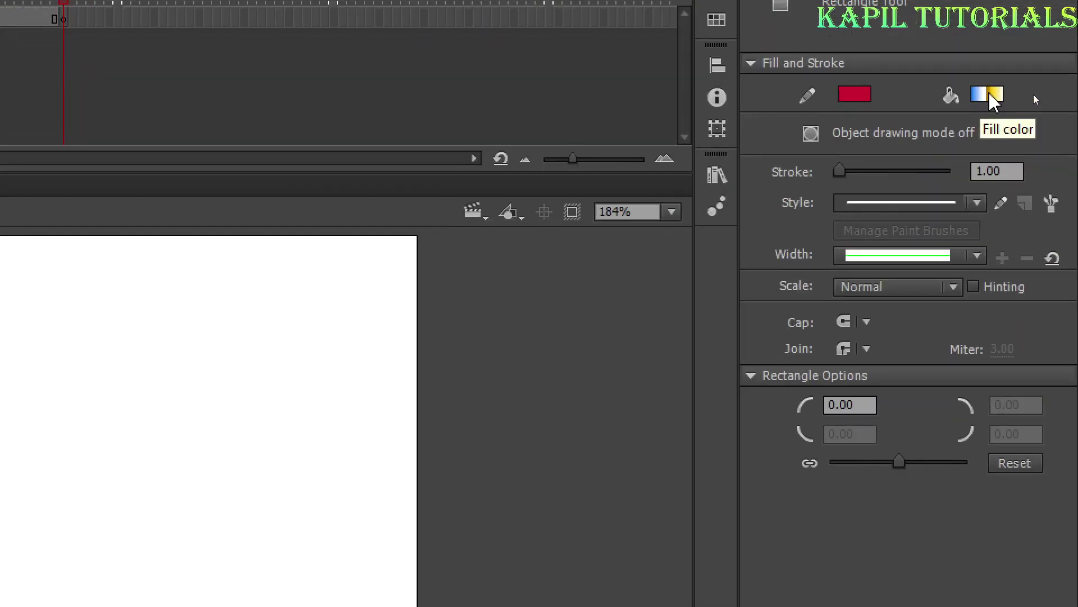
left_click(1033, 97)
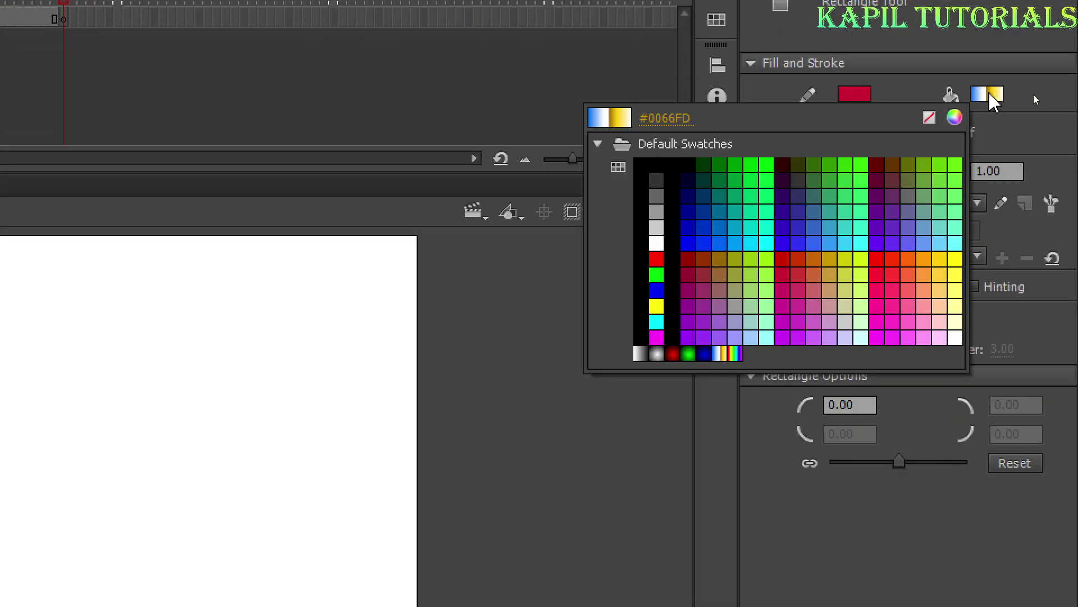
left_click(704, 354)
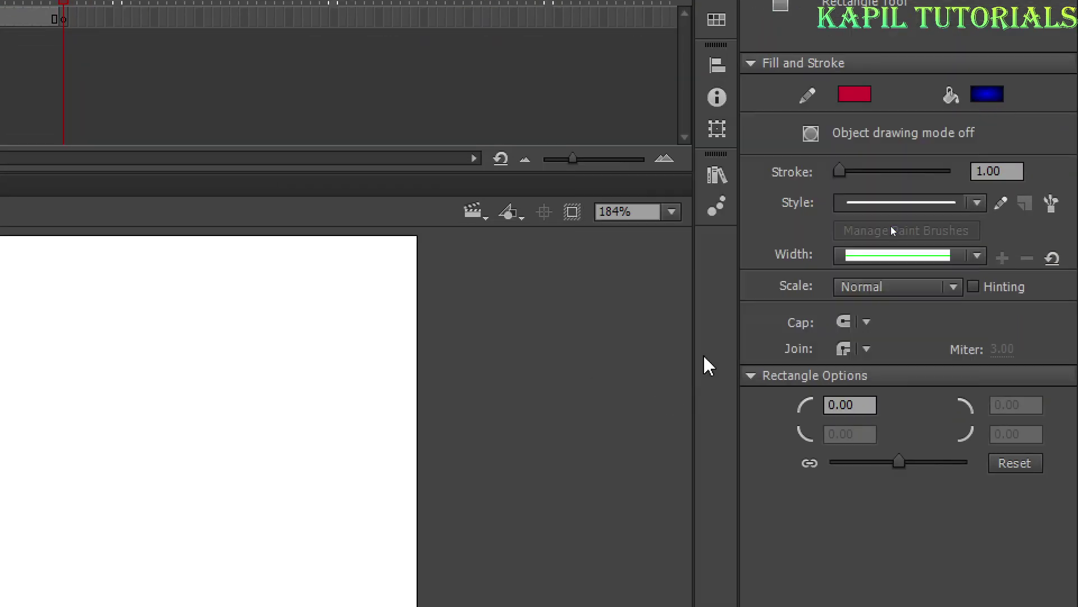
left_click(988, 94)
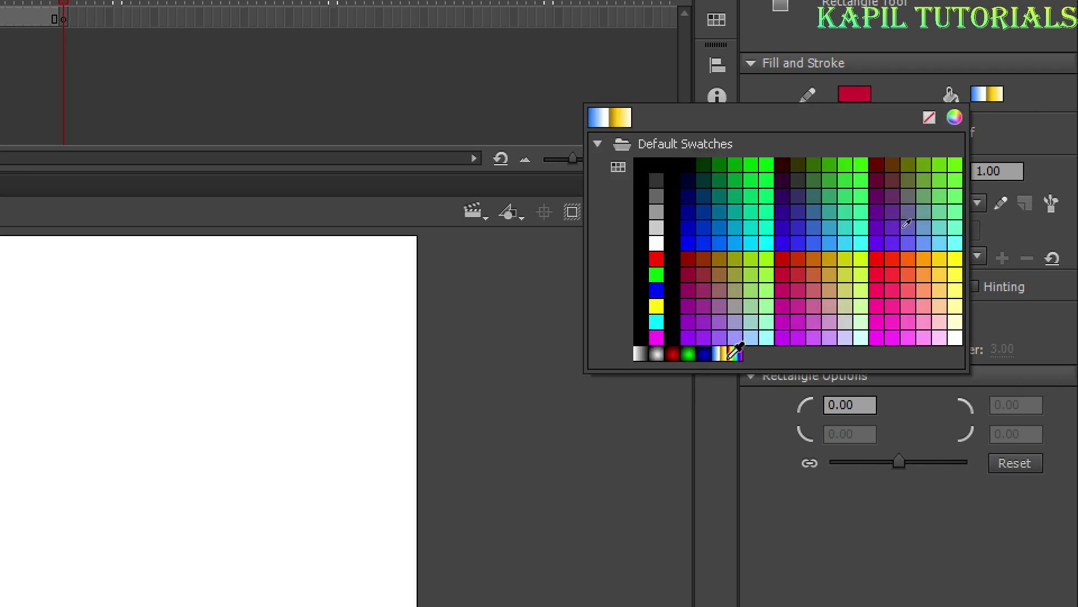
left_click(656, 259)
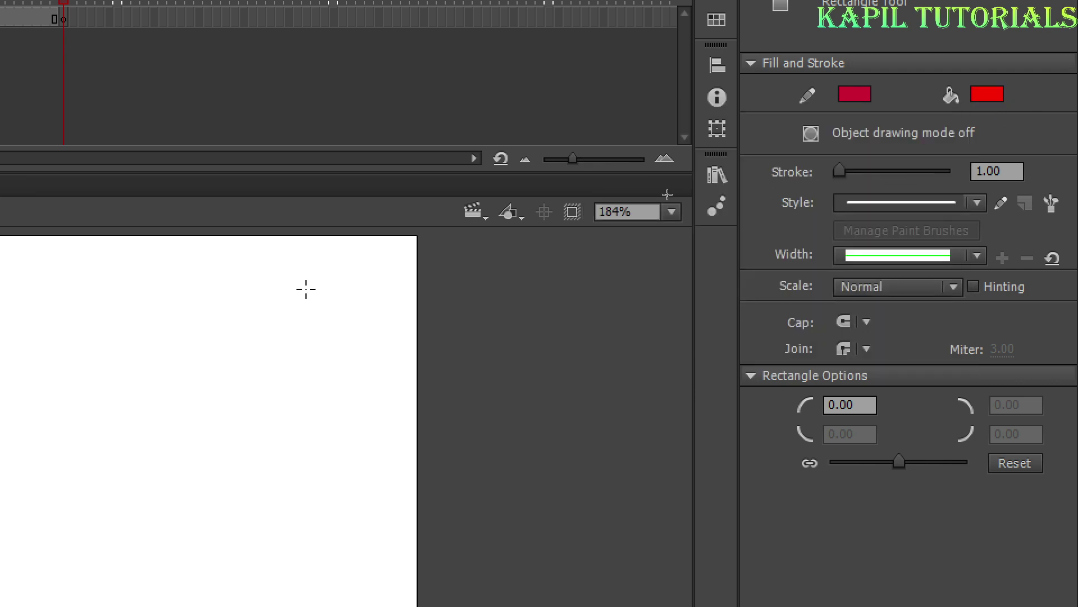
left_click(856, 125)
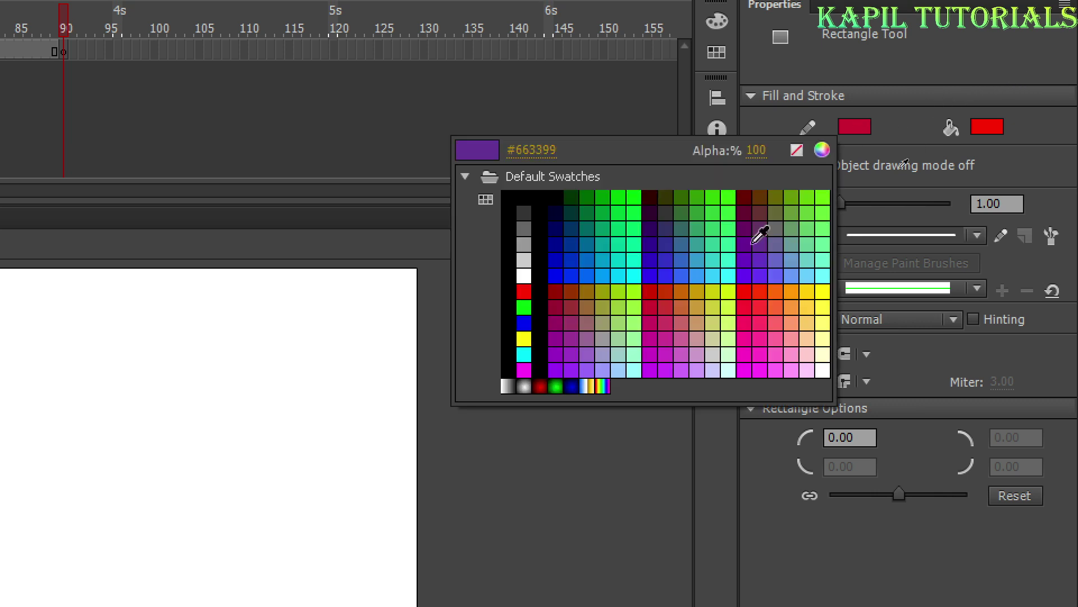
left_click(570, 387)
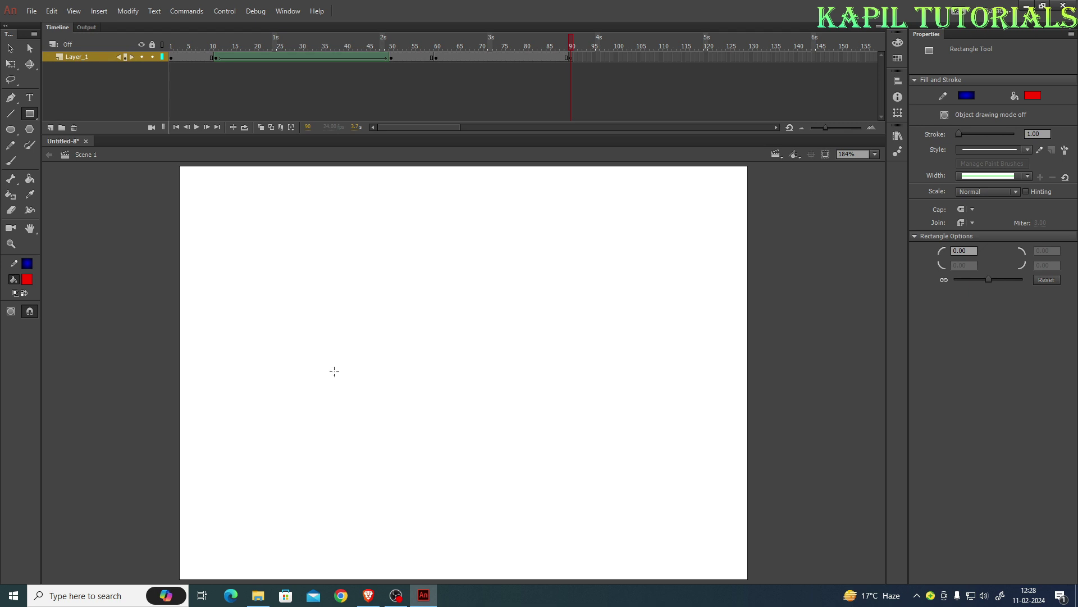
mouse_move(334, 353)
left_mouse_down()
mouse_move(621, 452)
mouse_move(683, 499)
left_mouse_up()
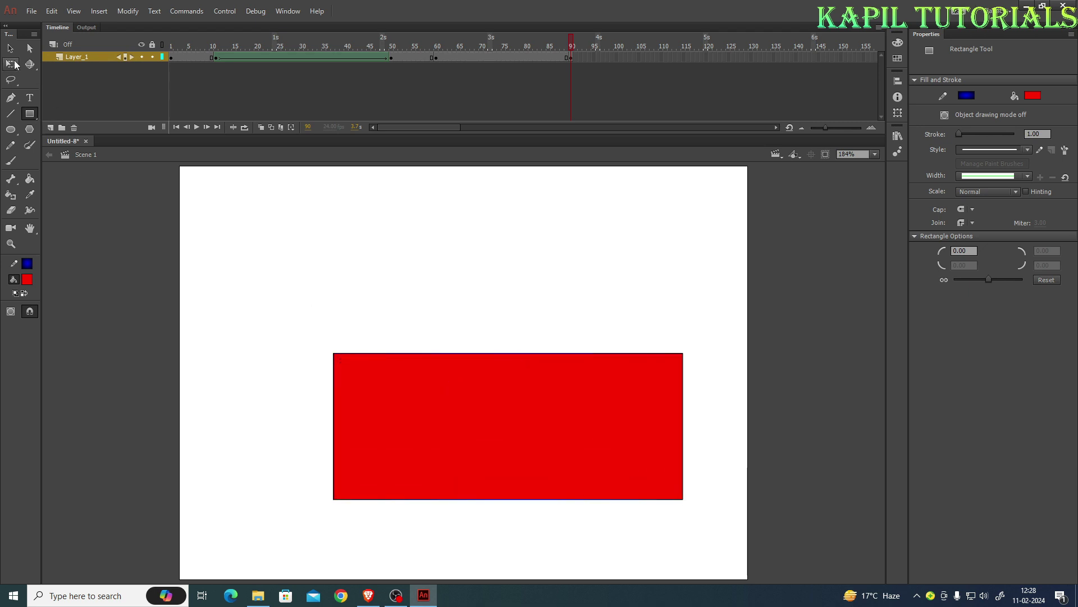
Move the whole rectangle, outline included, up-left toward the stage centre, then compare it with the star frames.
left_click(11, 48)
mouse_move(506, 393)
left_mouse_down()
mouse_move(464, 366)
mouse_move(474, 381)
left_mouse_up()
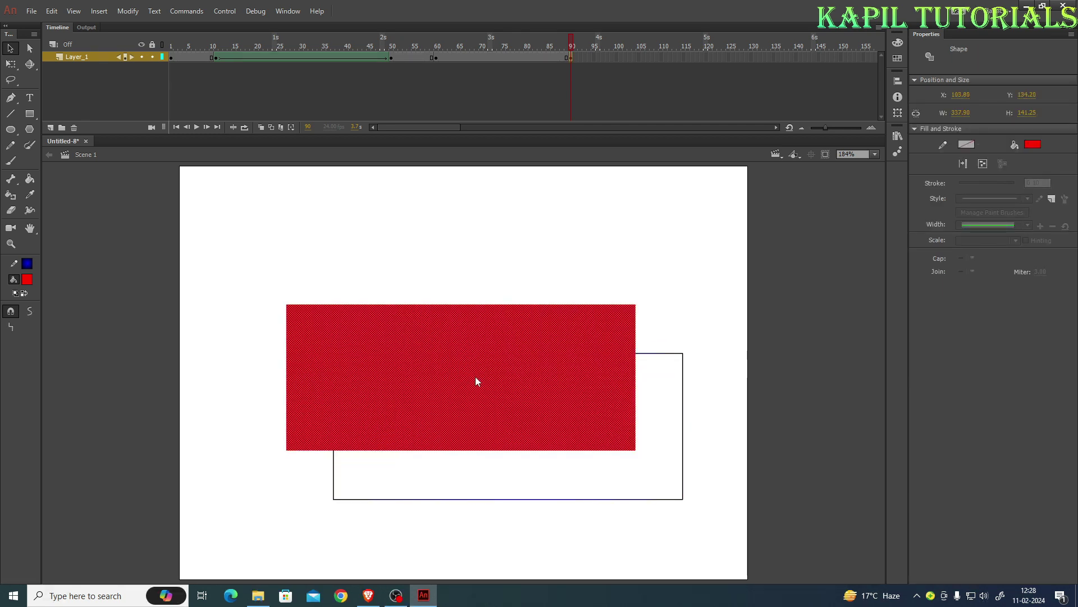
key("ctrl+z")
double_click(507, 424)
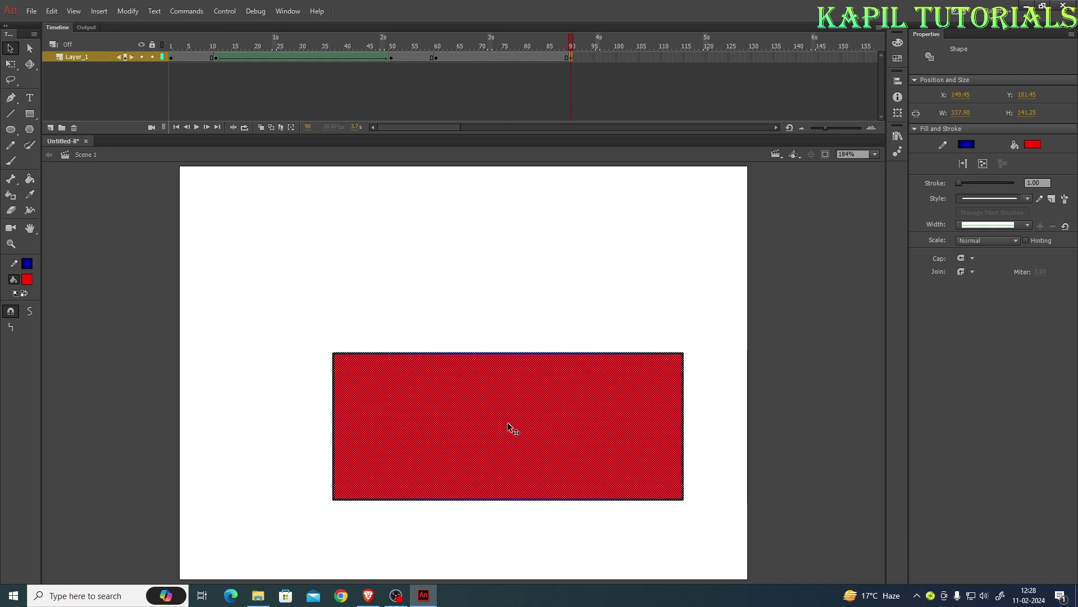
left_click_drag(507, 423, 480, 388)
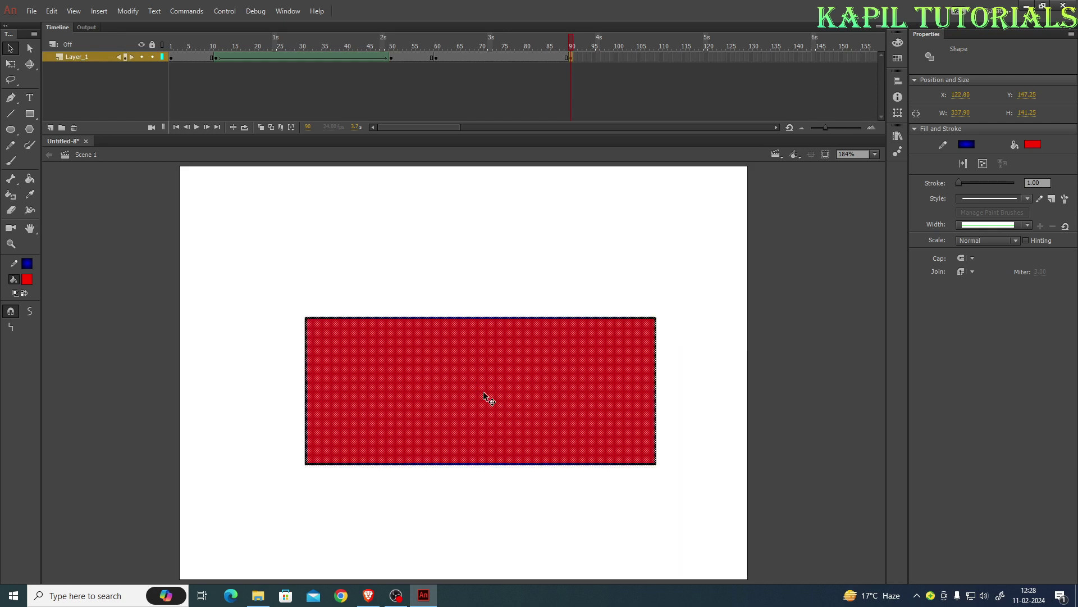
left_click_drag(568, 40, 444, 41)
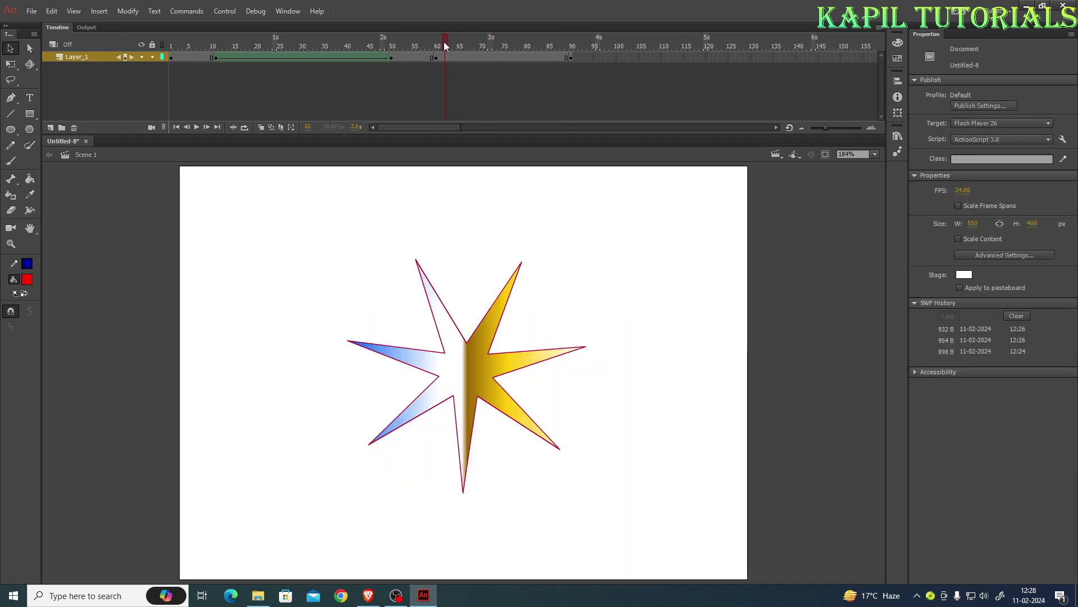
left_click_drag(560, 47, 492, 46)
Create a shape tween from the star at frame 60 to the rectangle at frame 90 and preview the morph.
left_click(504, 59)
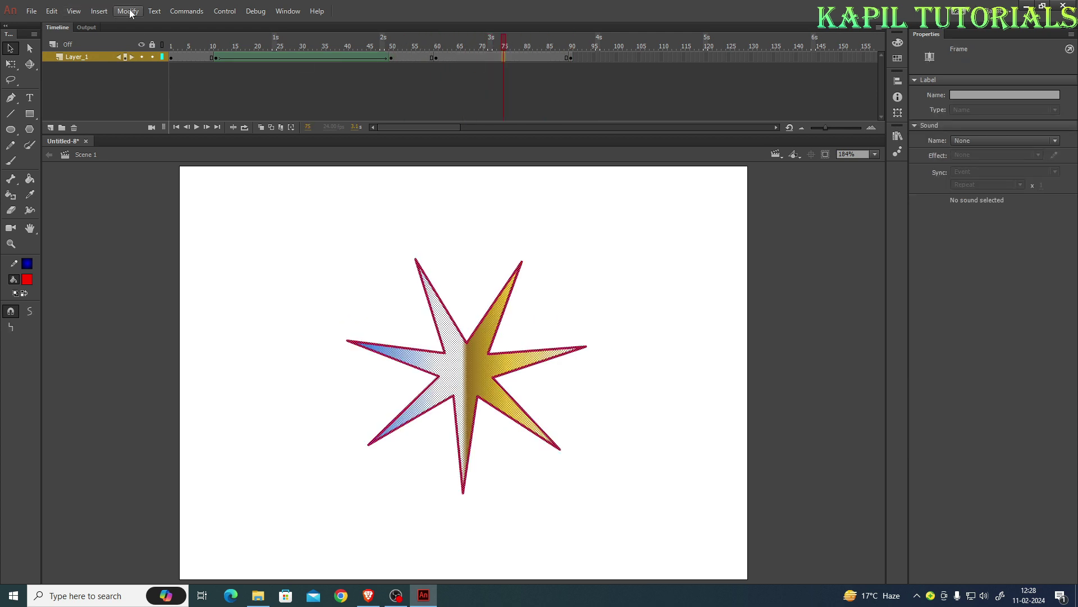
left_click(100, 11)
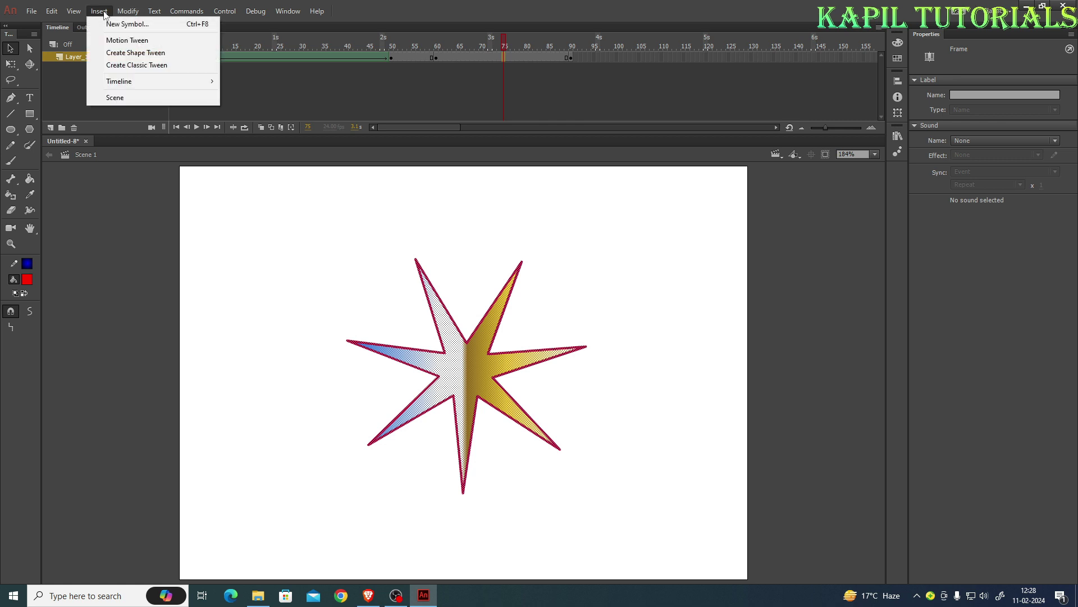
left_click(123, 52)
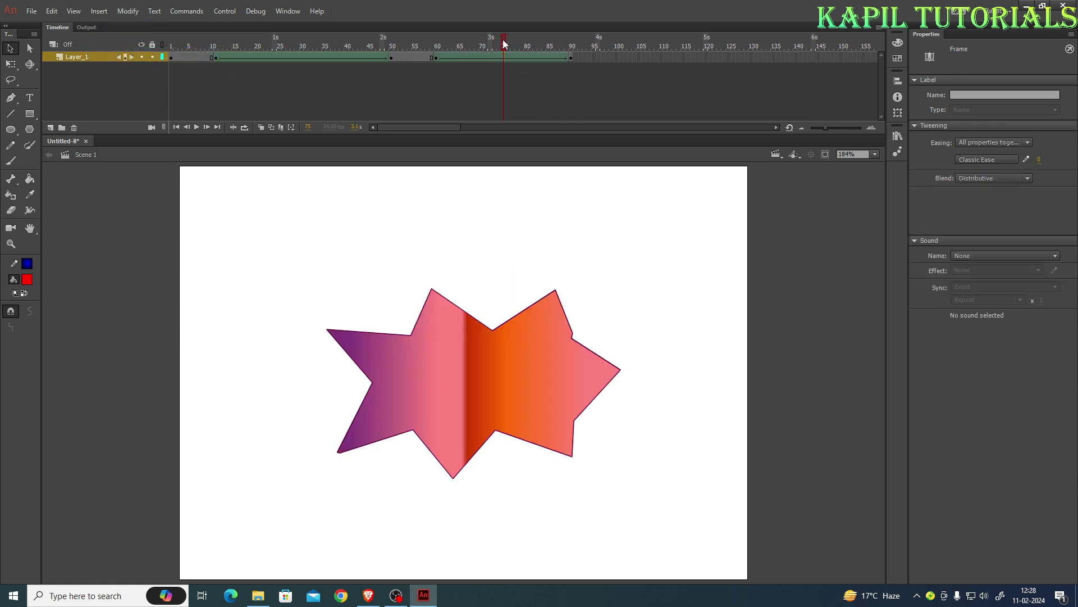
mouse_move(504, 45)
left_mouse_down()
mouse_move(400, 45)
mouse_move(571, 59)
mouse_move(459, 60)
mouse_move(563, 59)
left_mouse_up()
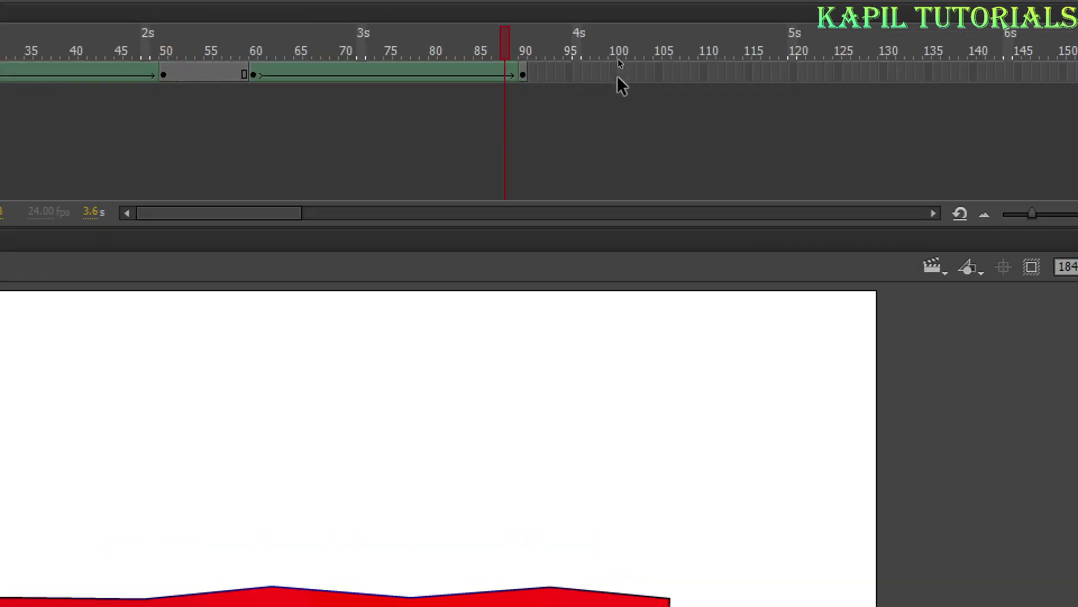
Insert a keyframe at frame 100 to hold the red rectangle.
left_click(621, 76)
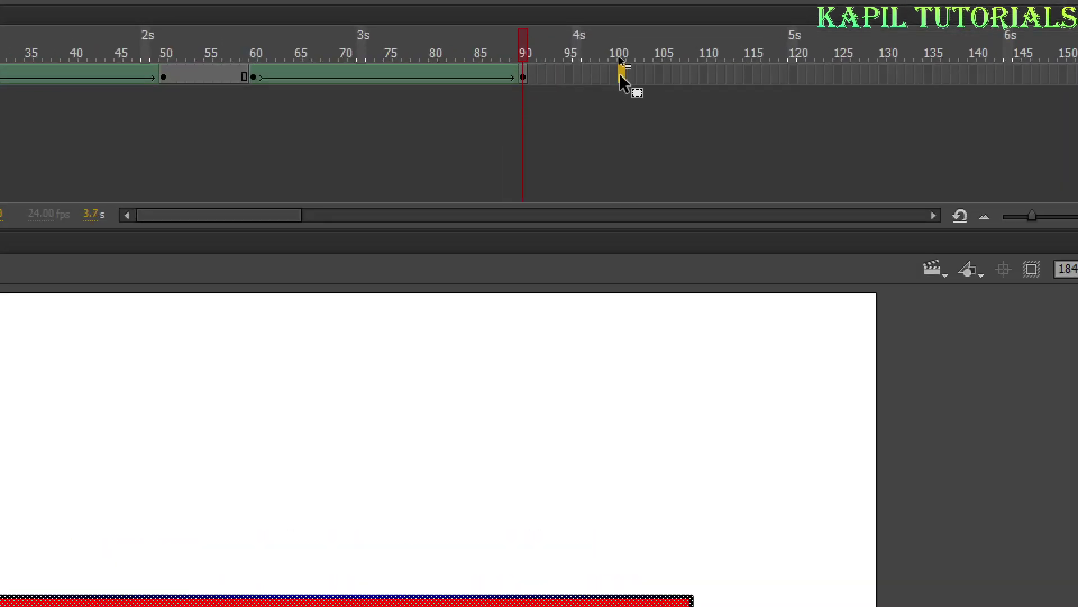
right_click(622, 75)
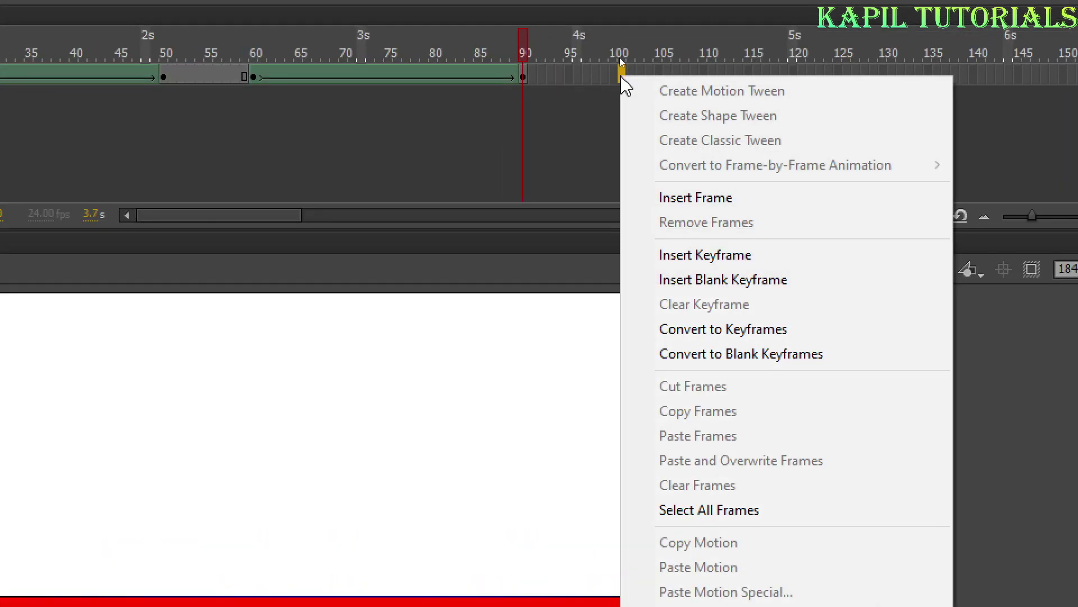
left_click(705, 255)
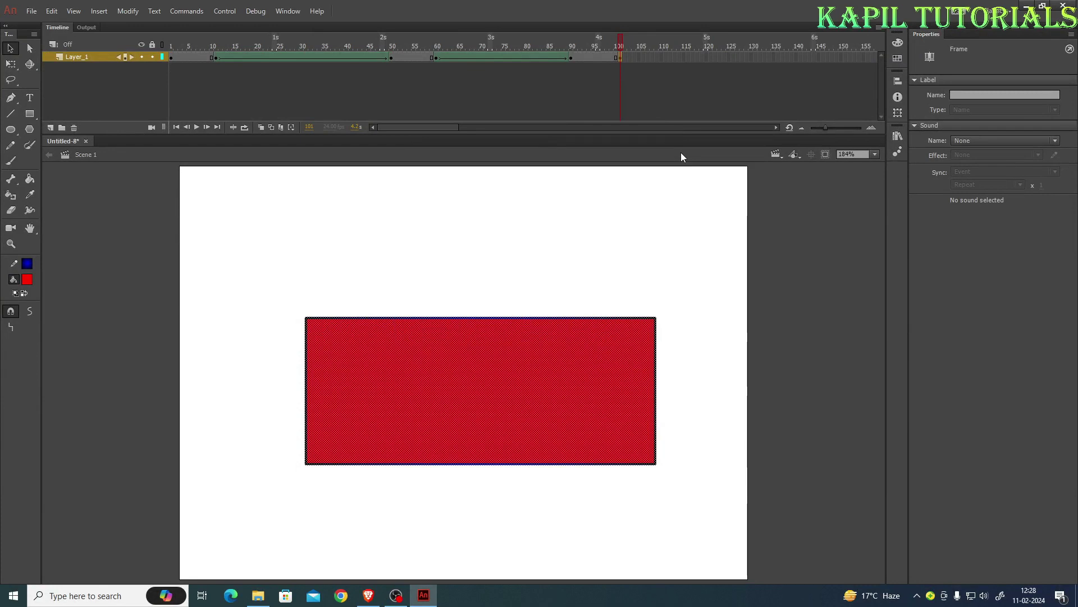
Test the movie with Ctrl+Enter to play Untitled-8.swf in a preview window.
key("ctrl+Return")
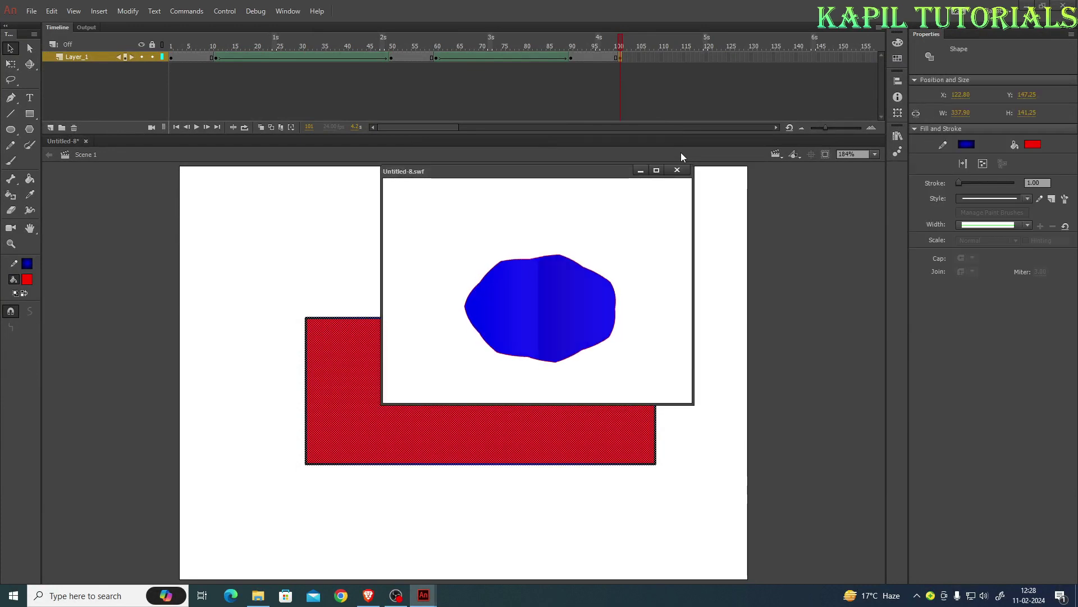